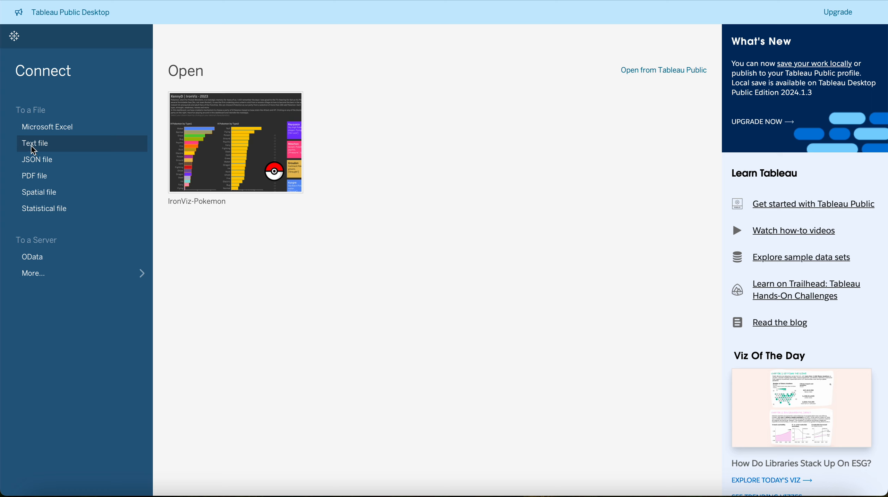
Connect to the text file pokemon.csv in the Datasources folder.
click(34, 150)
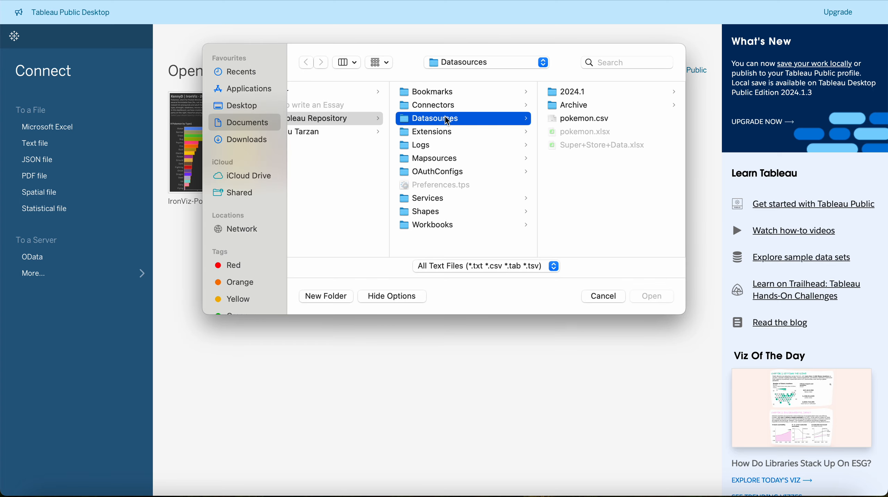
click(590, 119)
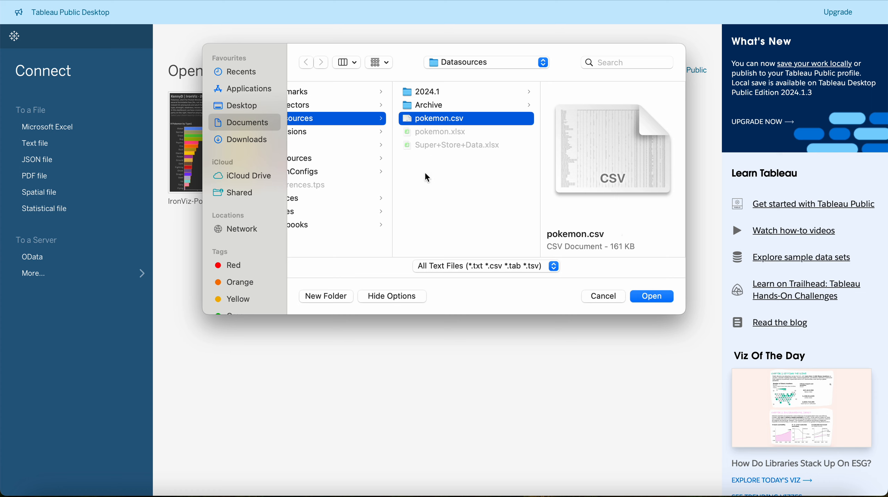
click(653, 303)
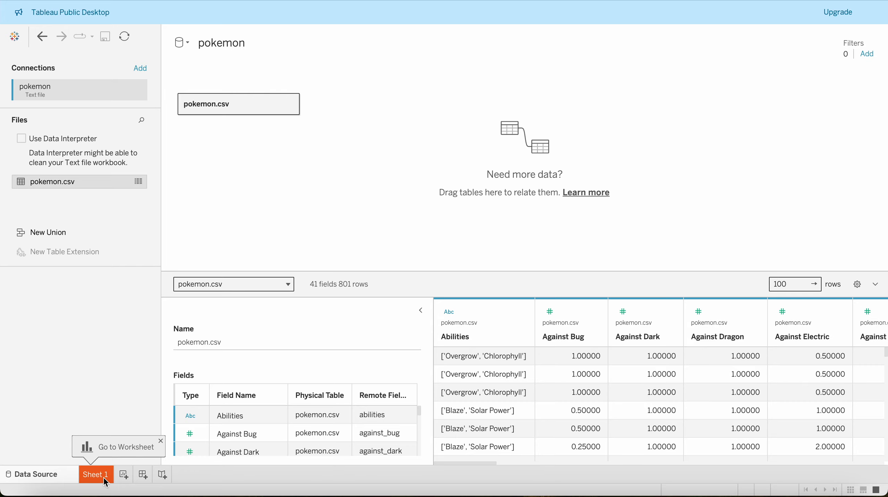
Collapse the table details and examine the columns of the pokemon.csv data preview from Abilities through Is Legendary.
click(421, 310)
scroll(564, 350, right, 5)
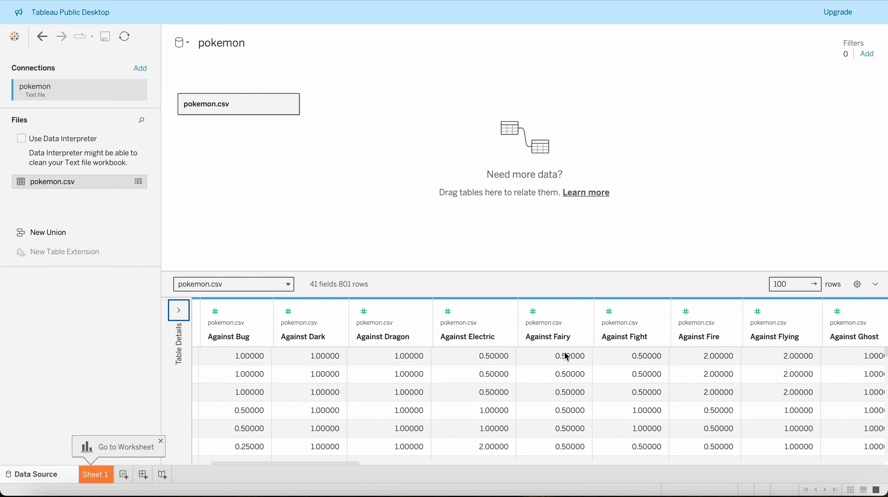
scroll(564, 351, right, 10)
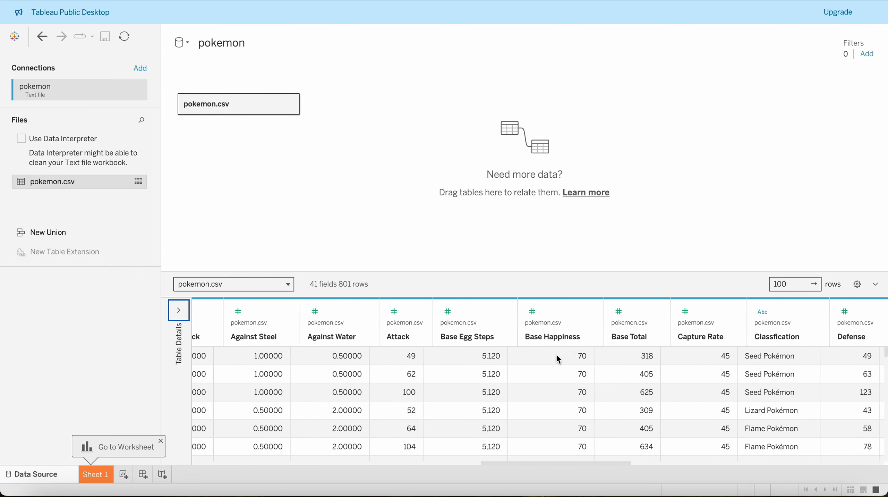
scroll(556, 355, right, 8)
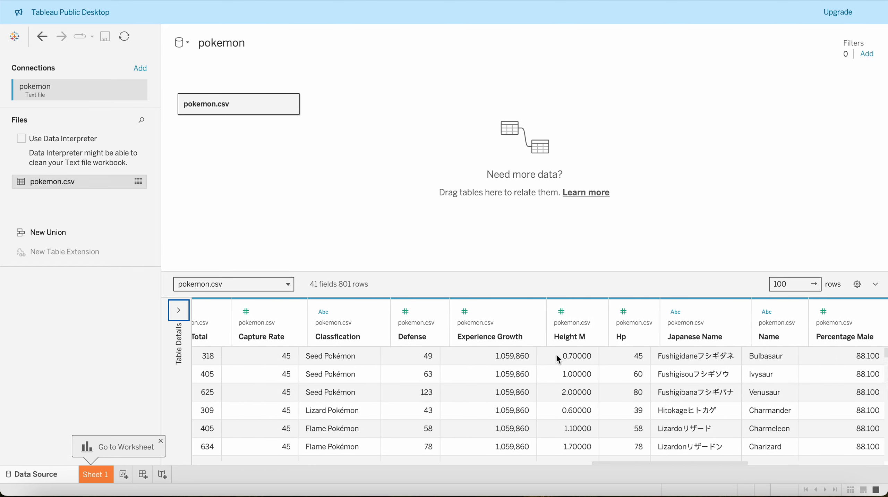
scroll(556, 355, right, 8)
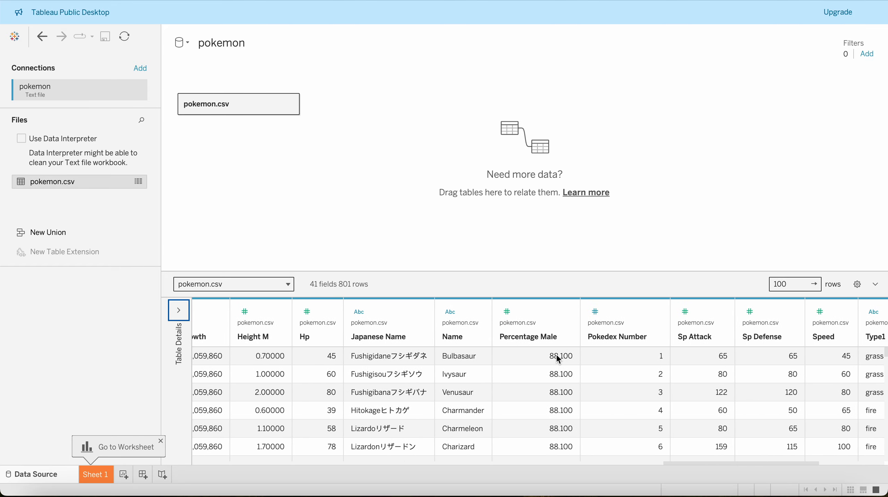
scroll(556, 358, right, 8)
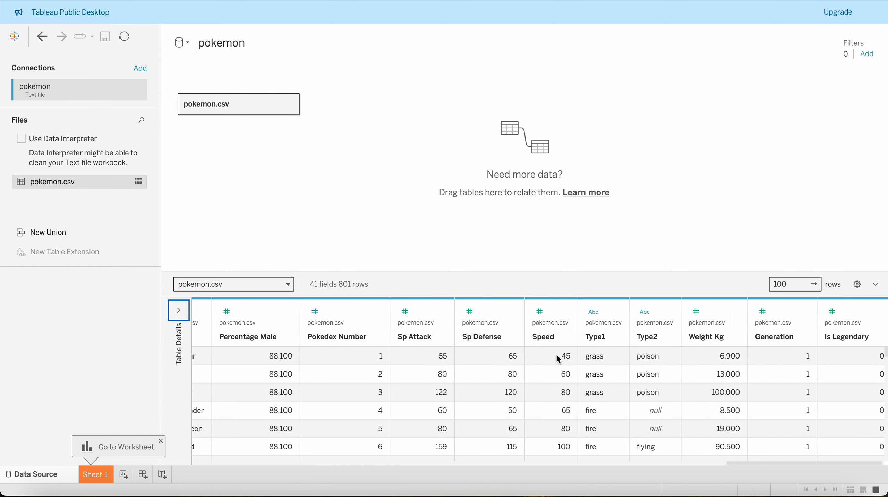
scroll(557, 358, left, 8)
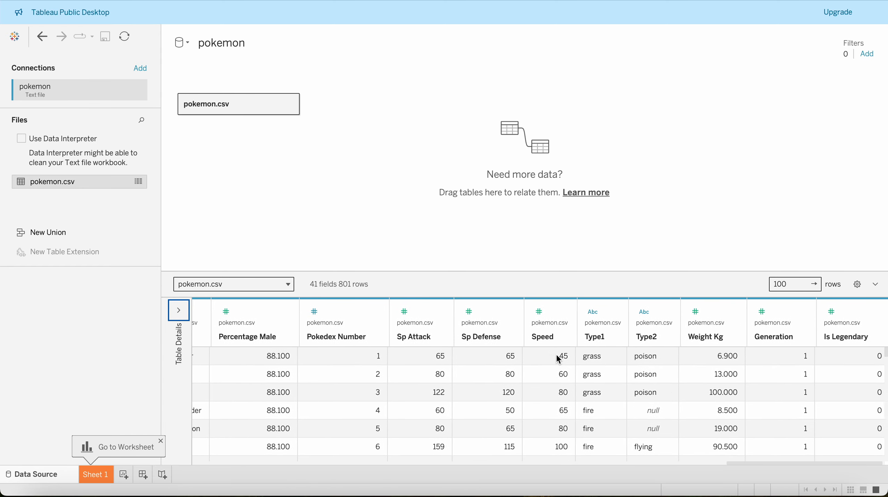
scroll(556, 352, left, 10)
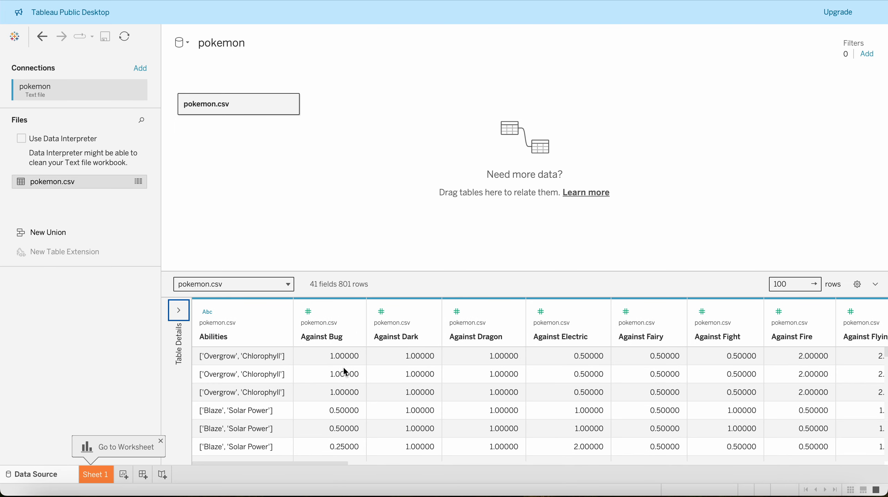
Change the data type of the Against Bug column to Number (whole).
click(351, 312)
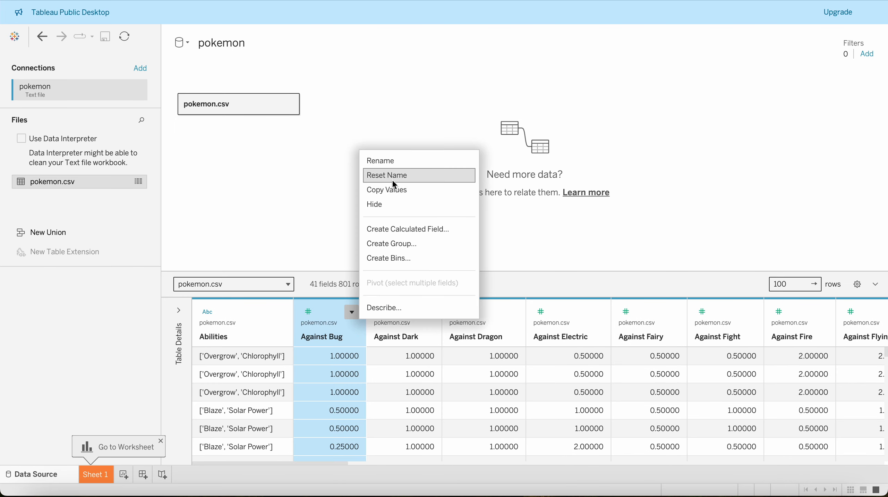
click(308, 311)
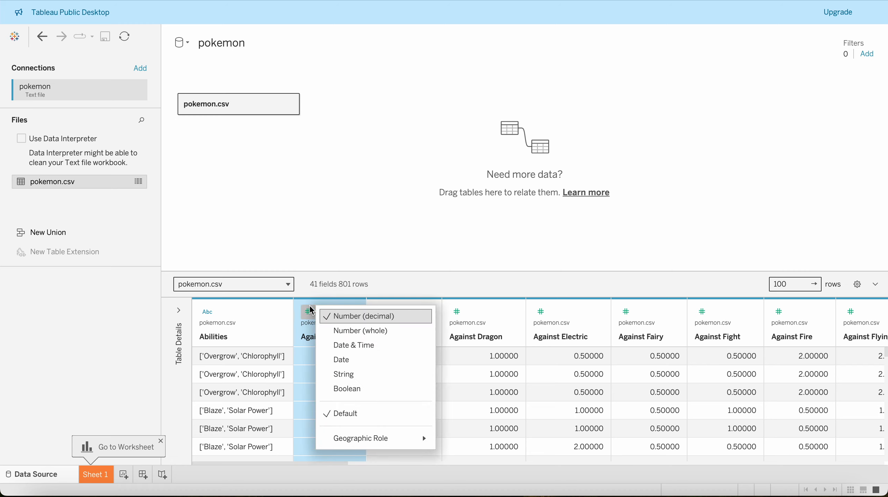
click(309, 310)
click(309, 310)
click(305, 316)
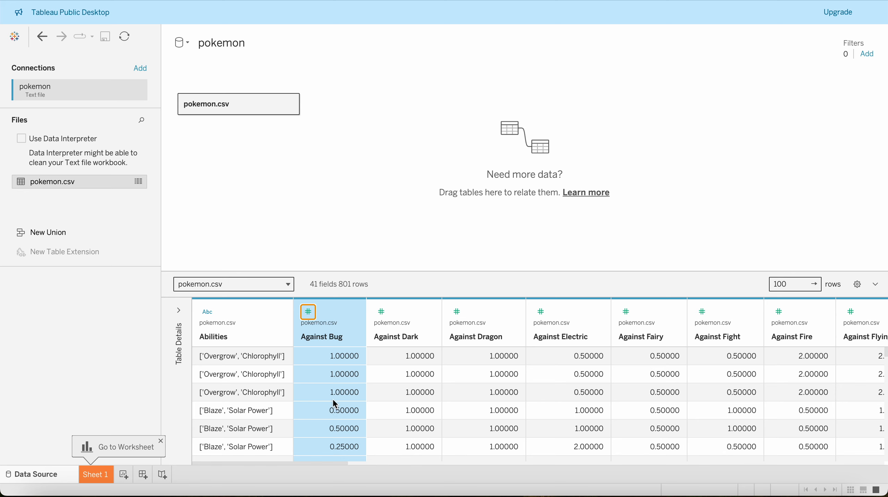
scroll(333, 397, down, 2)
click(308, 312)
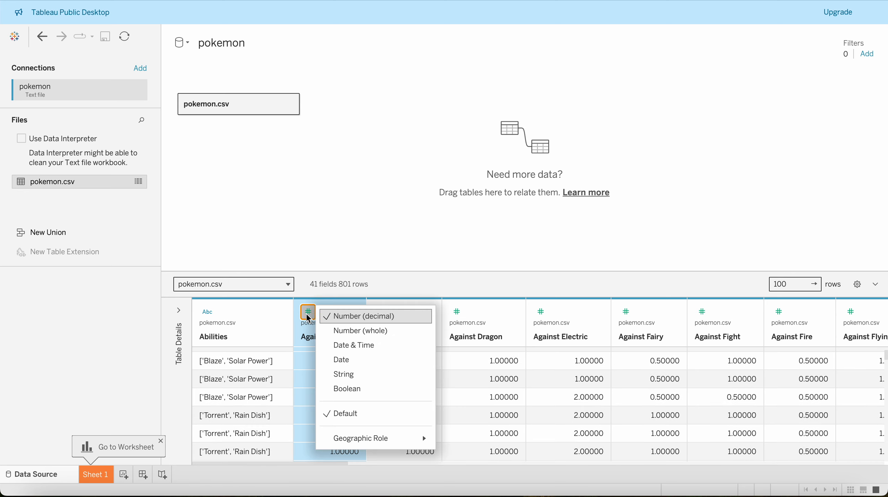
click(335, 331)
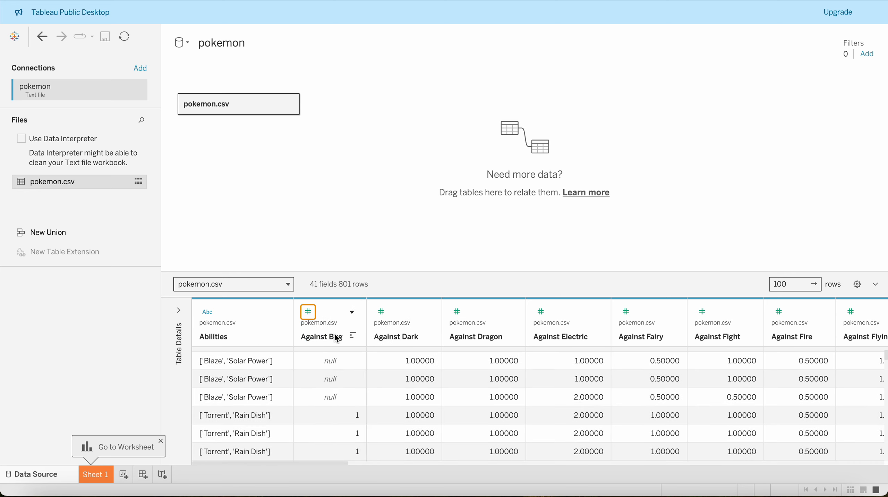
Set the data type of the Against Bug column back to Number (decimal).
click(308, 312)
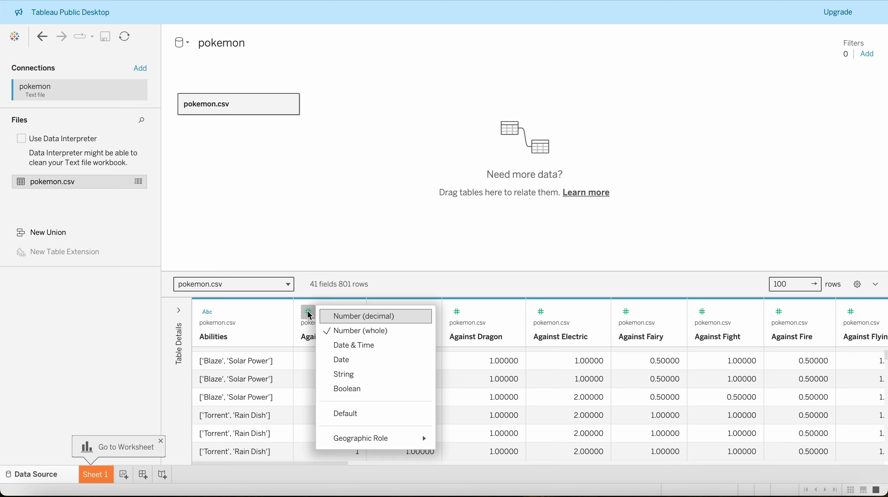
click(330, 315)
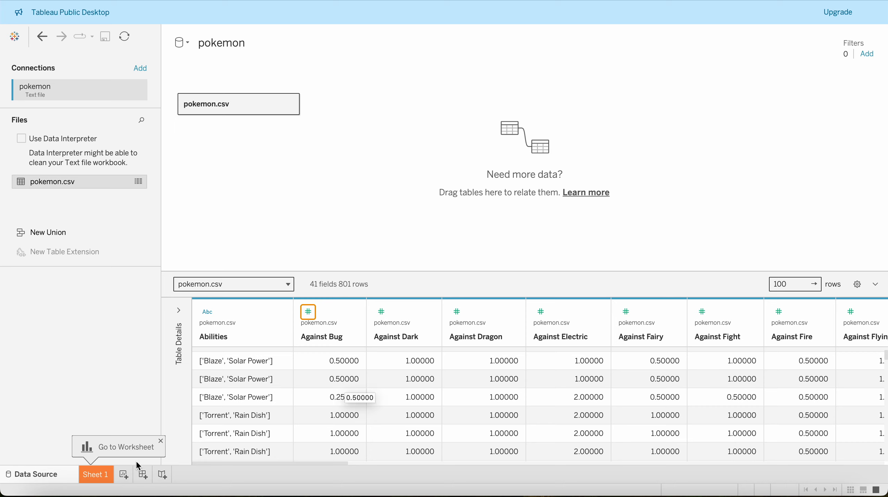
click(313, 314)
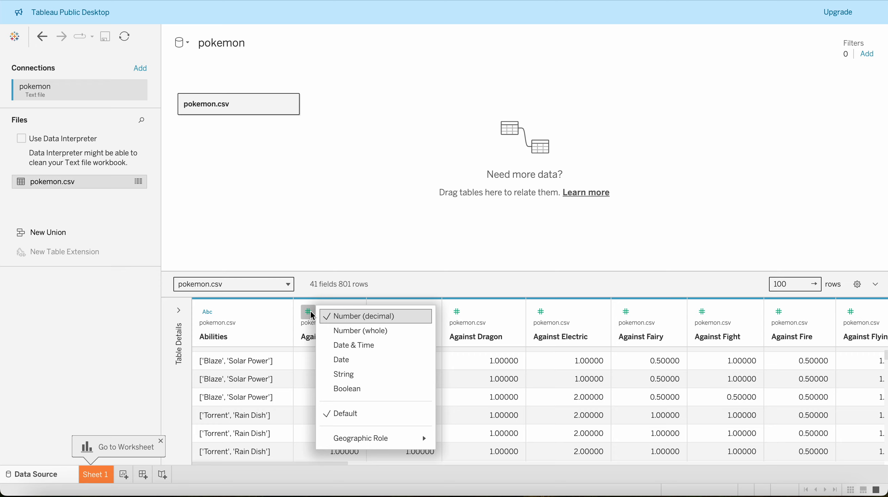
click(314, 315)
On Sheet 1, list the Type1 values as rows and show pokemon.csv (Count) for each type.
click(96, 474)
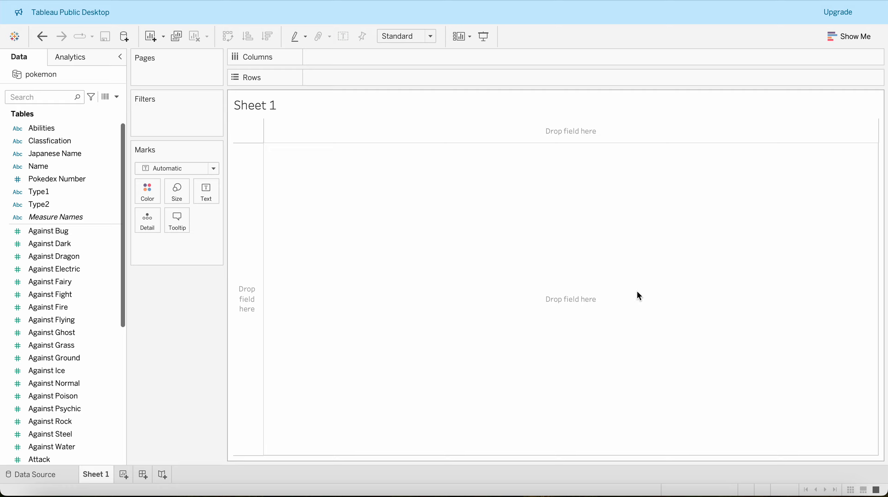
click(48, 194)
drag(47, 193, 241, 181)
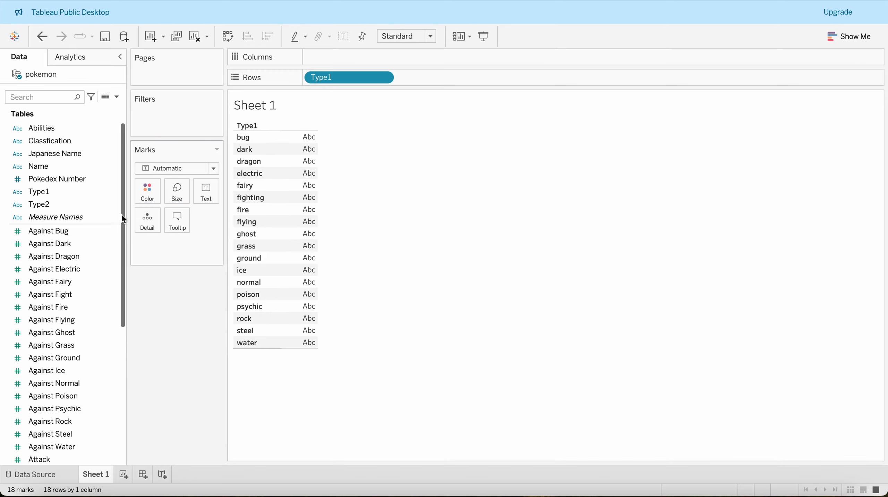
scroll(70, 373, down, 6)
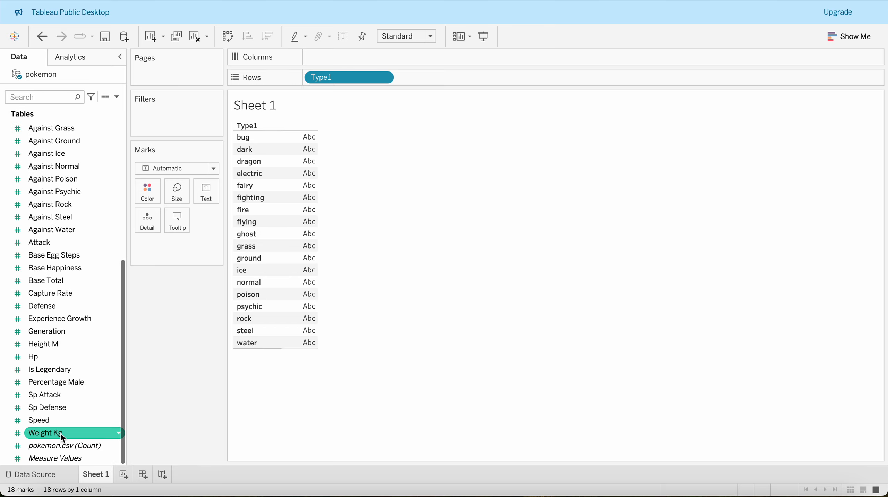
drag(62, 446, 305, 271)
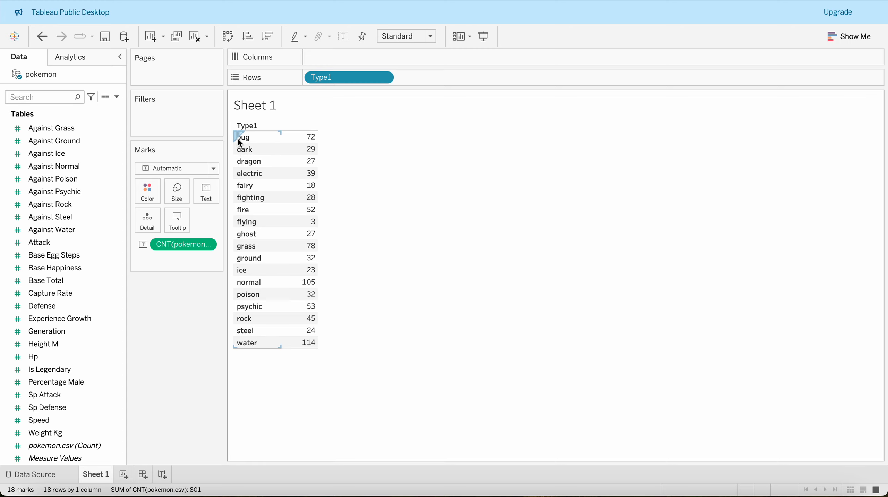
Open the alias editor for the Type1 field and set the alias of bug to "Bug".
click(80, 231)
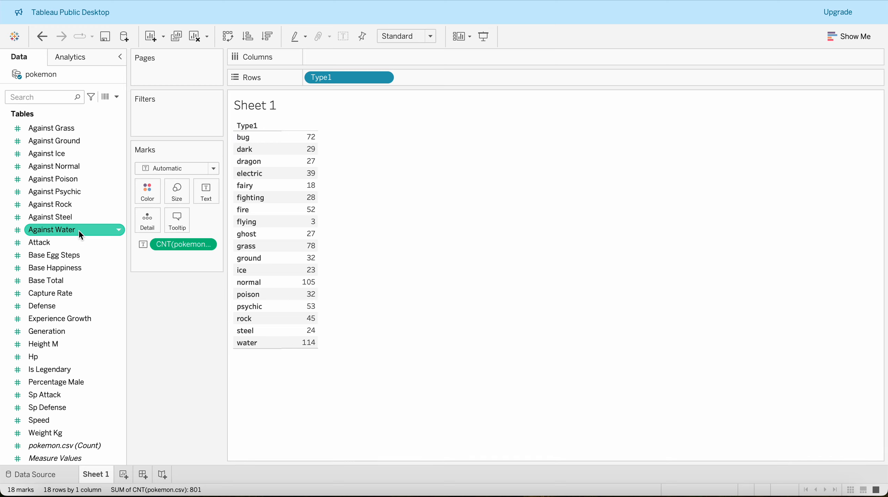
scroll(78, 229, up, 10)
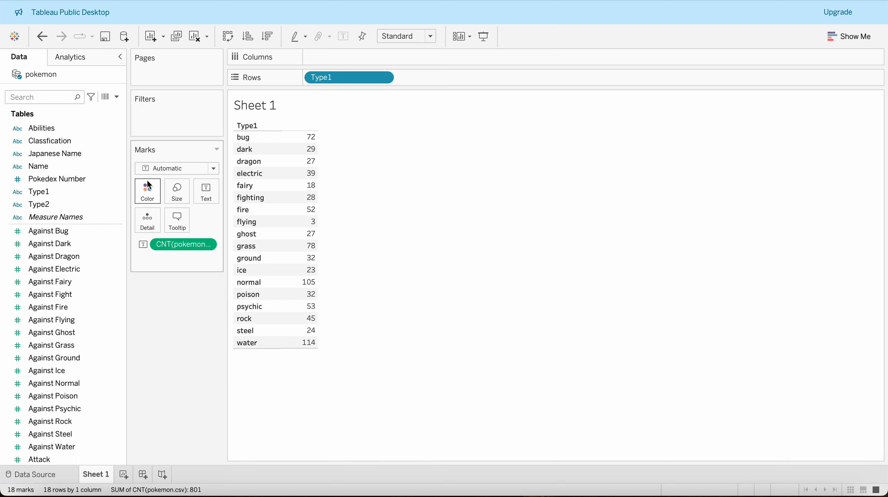
click(115, 196)
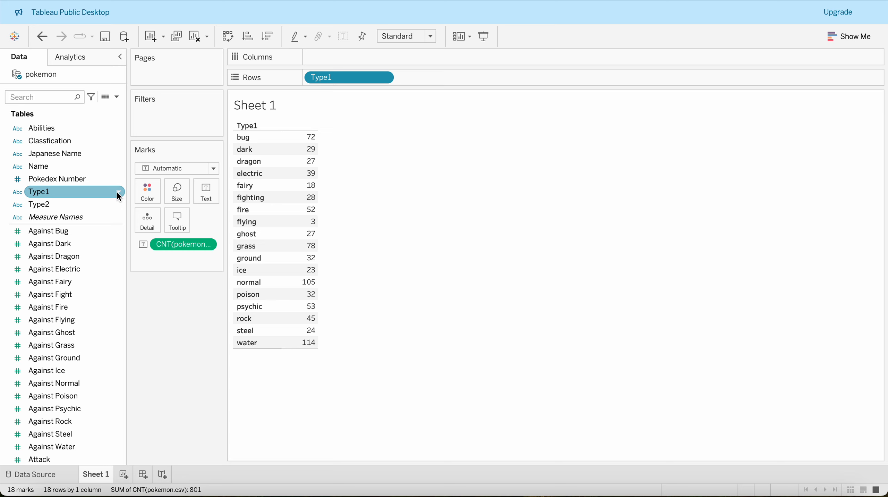
click(118, 193)
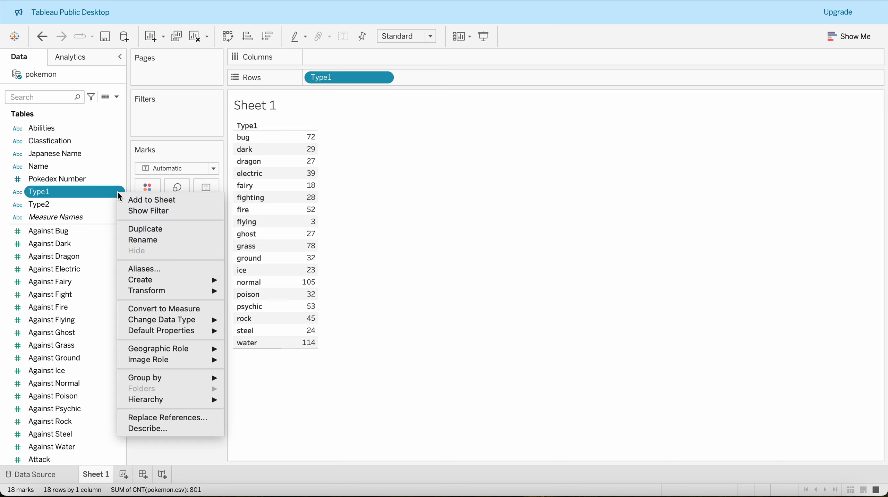
click(145, 269)
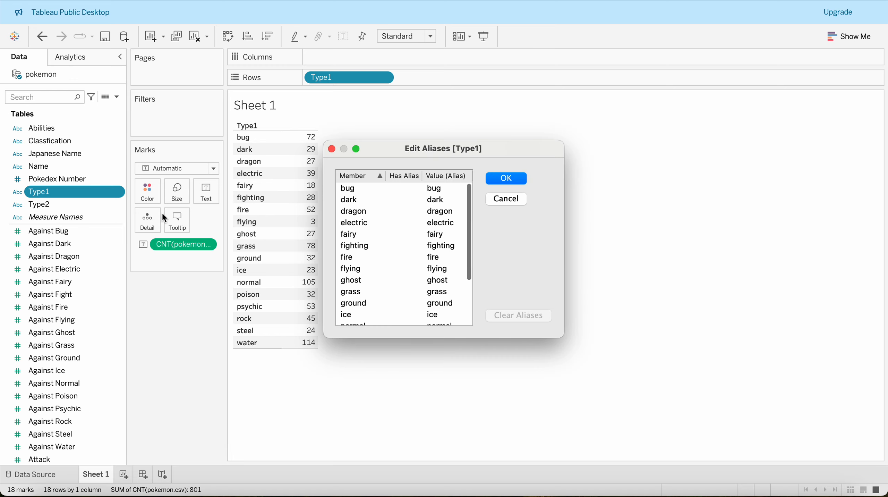
double_click(436, 190)
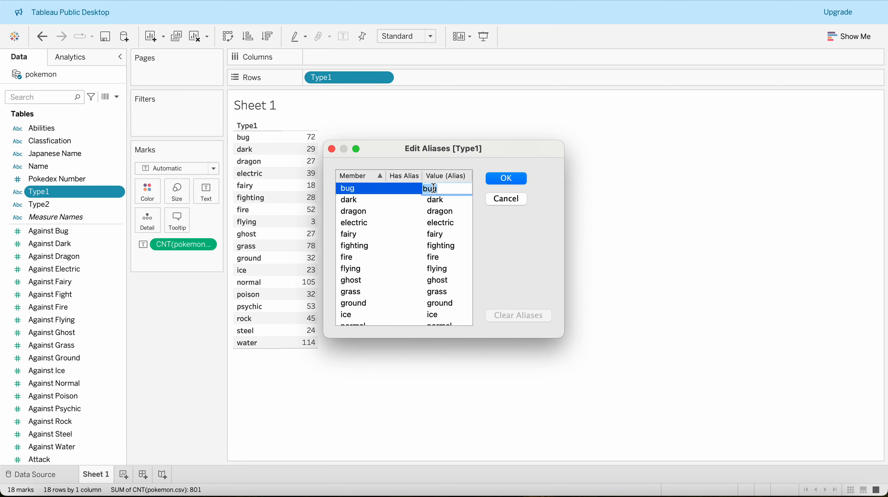
key(Left)
double_click(458, 190)
text(Bug)
Set the alias of dark to "Dark" and apply the Type1 alias edits.
click(453, 201)
text(D)
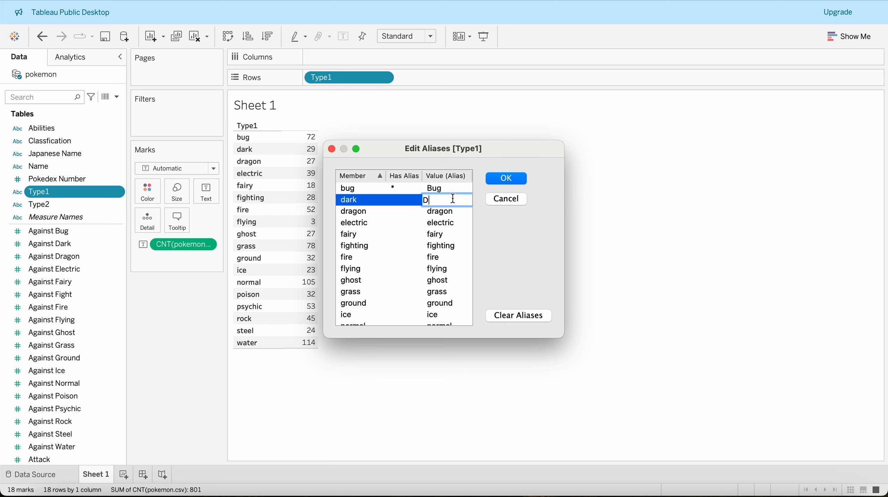
text(ark)
click(495, 178)
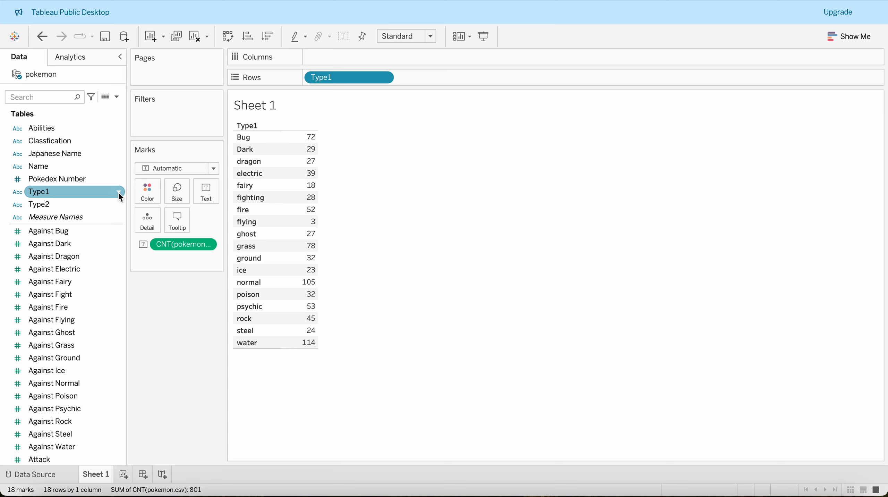
Create a calculated field named "Type 1" with the formula PROPER([Type1]) and use it on the rows in place of Type1.
click(117, 98)
click(94, 108)
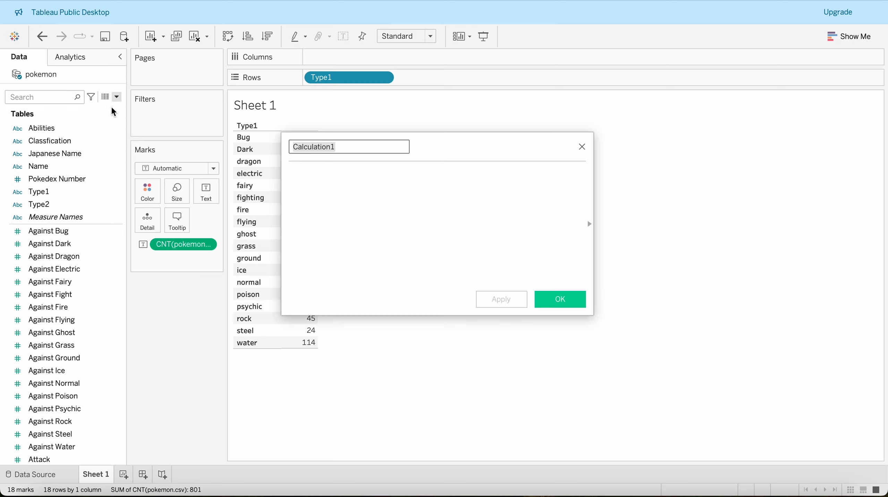
text(Type 1)
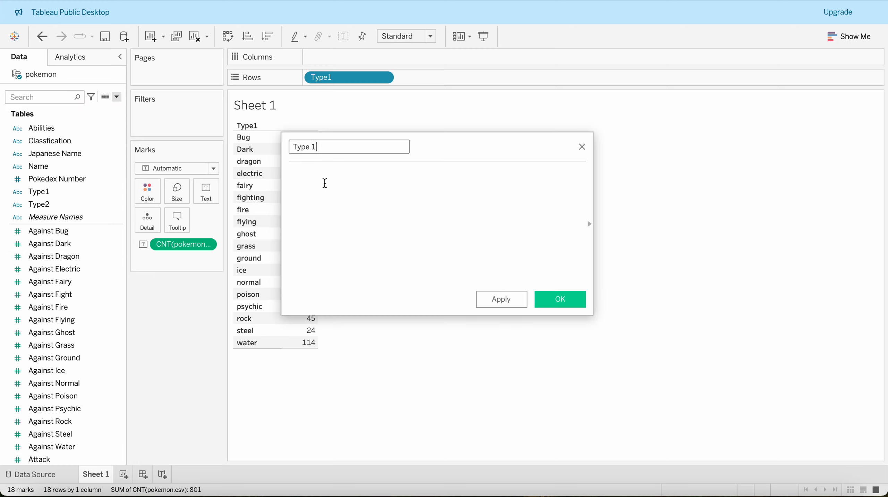
click(324, 183)
text(pr)
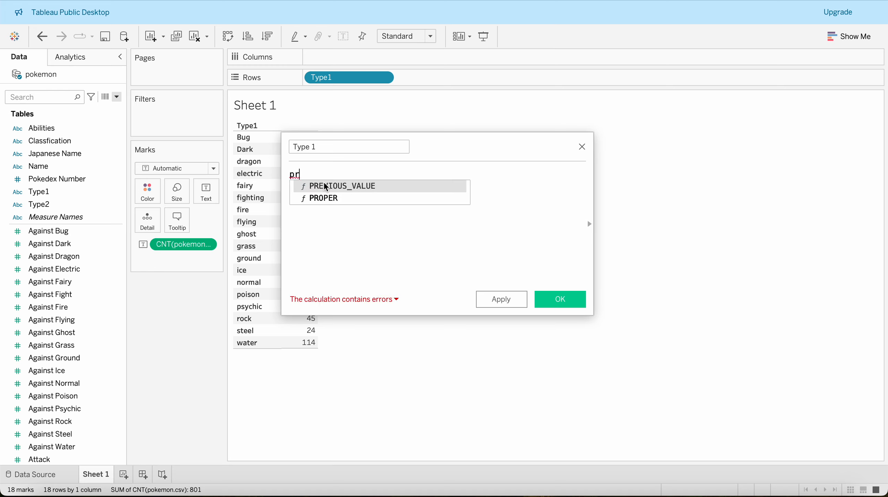
text(o)
click(326, 187)
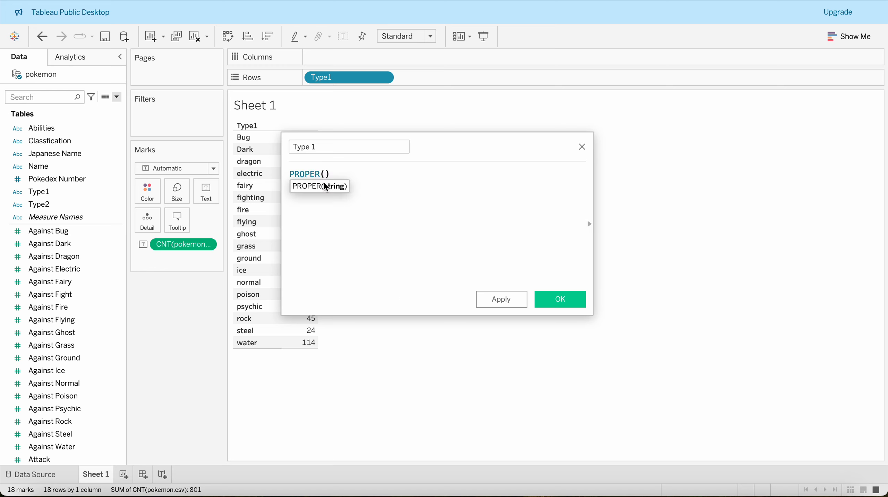
text(ty)
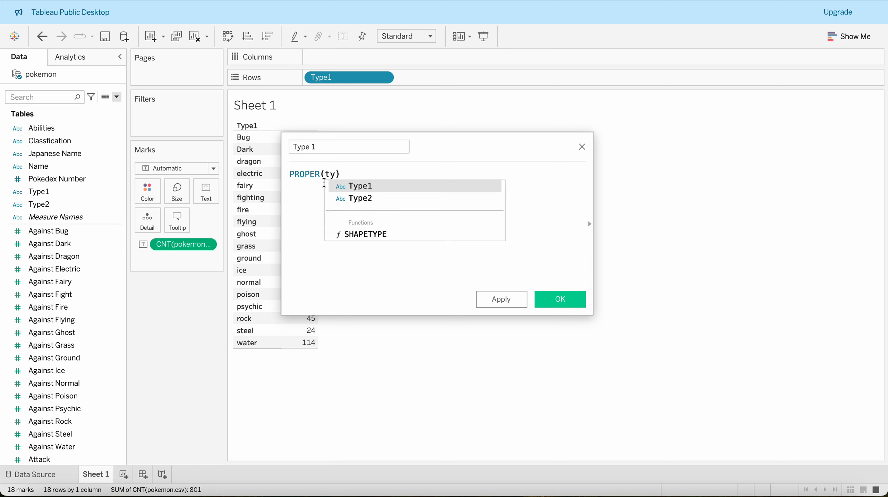
key(Return)
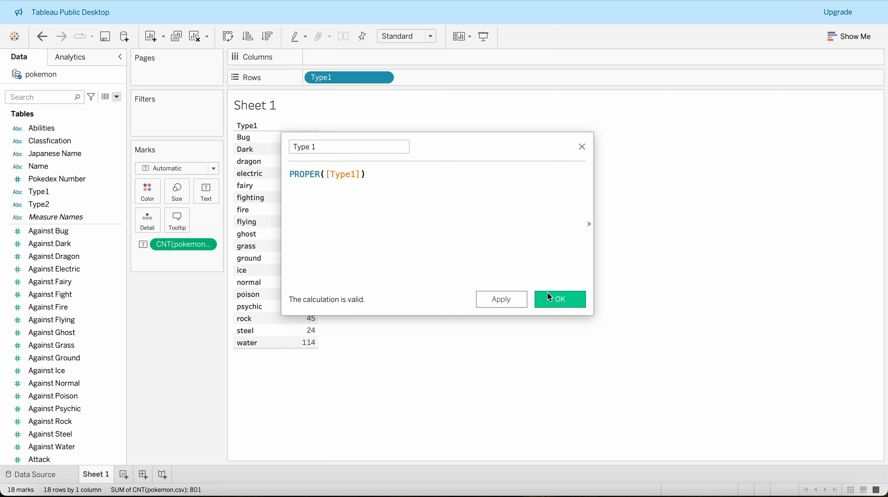
click(549, 297)
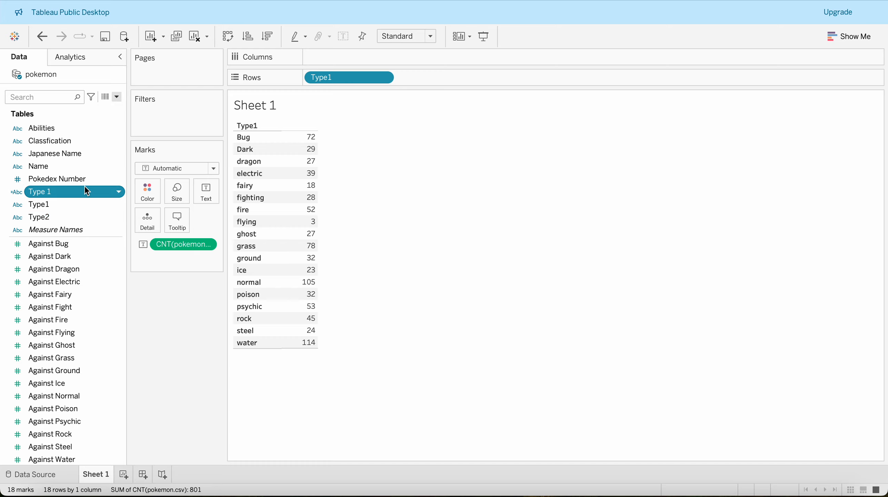
drag(251, 176, 250, 175)
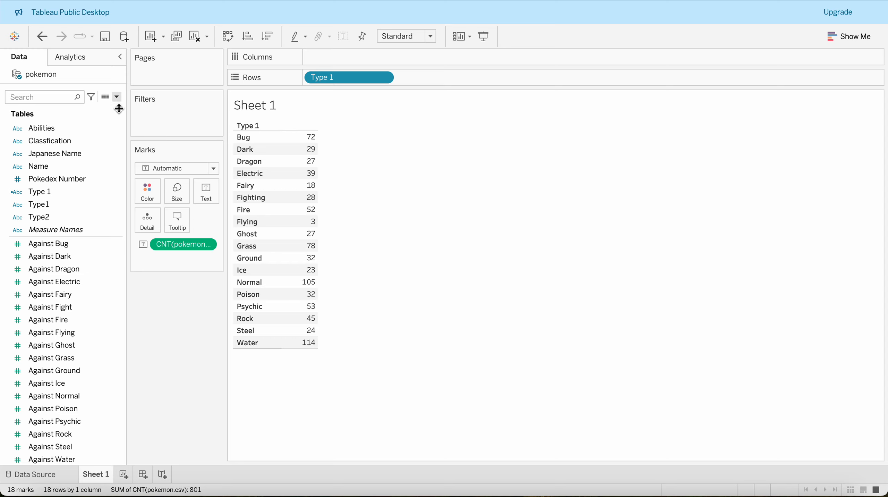
Create a calculated field named "Type 2" with the formula PROPER([Type2]).
click(117, 98)
click(89, 106)
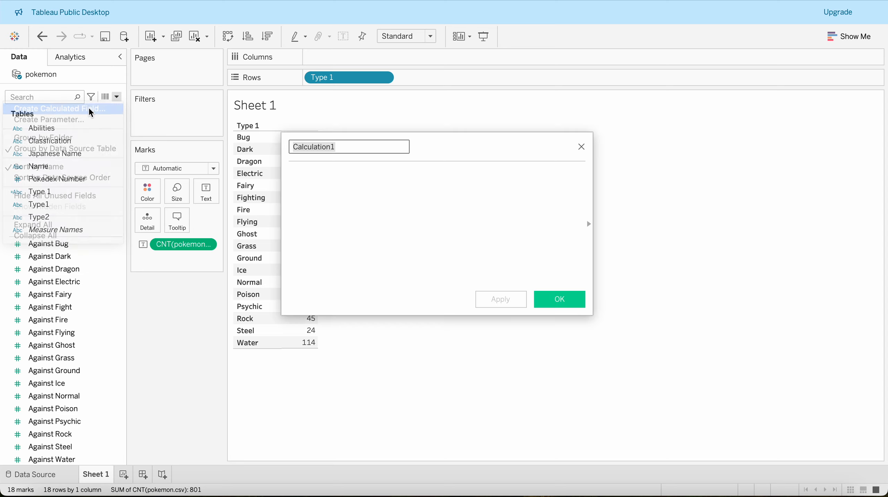
text(Type 2)
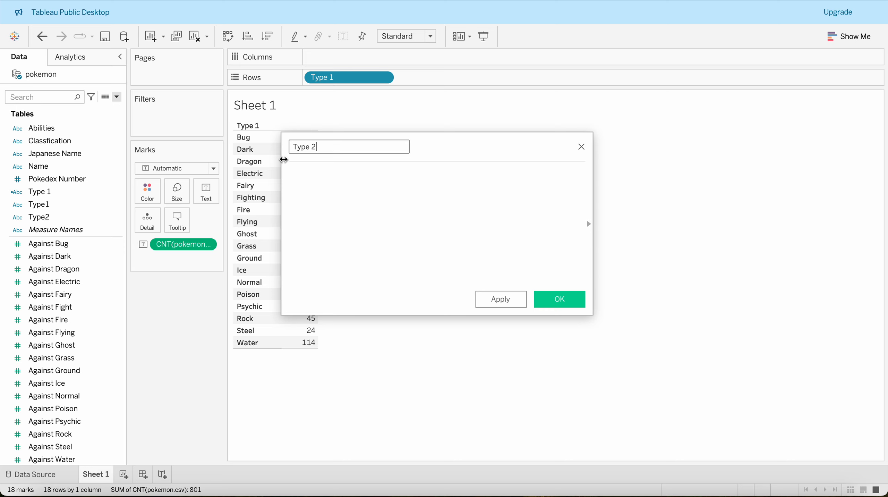
key(Tab)
text(pro)
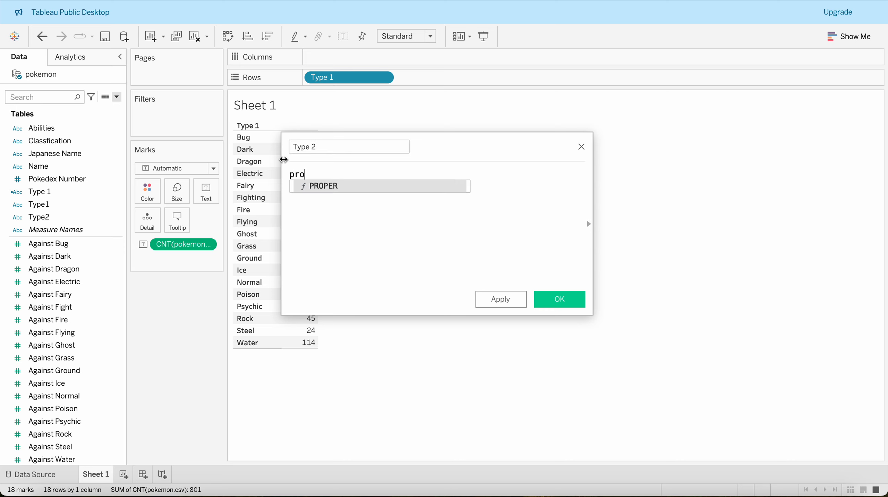
text(p)
key(Return)
text(ty)
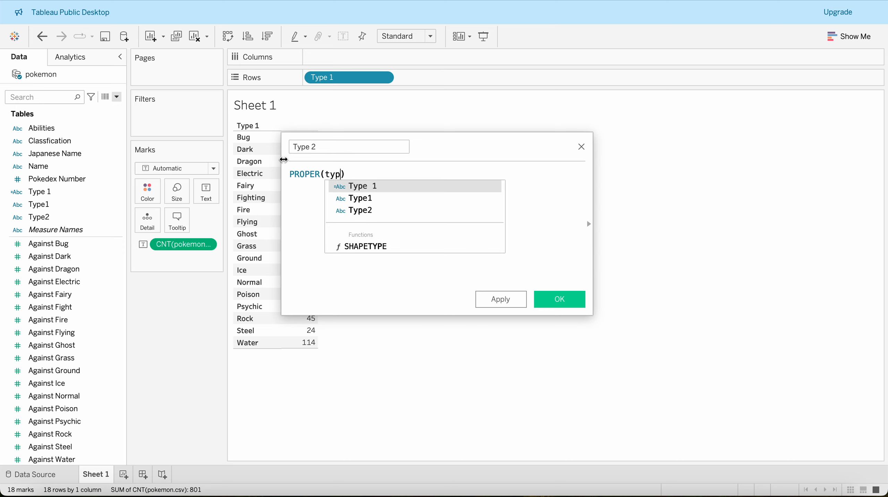
key(Down)
key(Down)
key(Return)
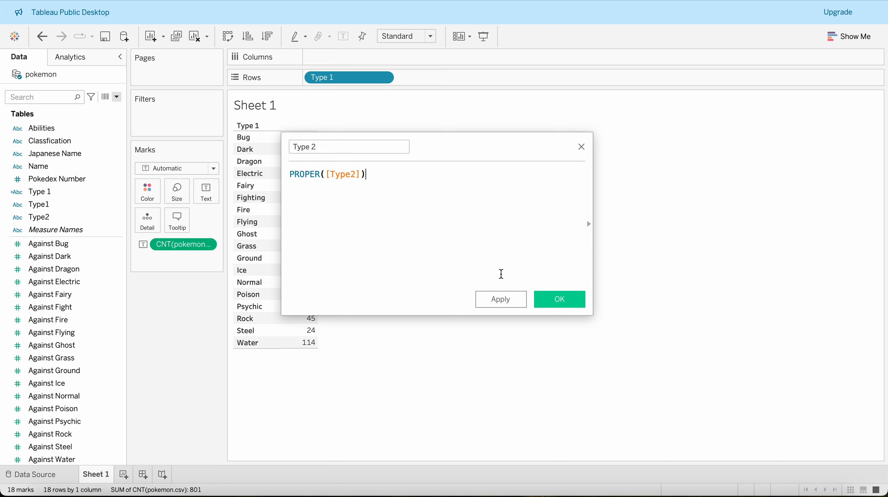
click(554, 296)
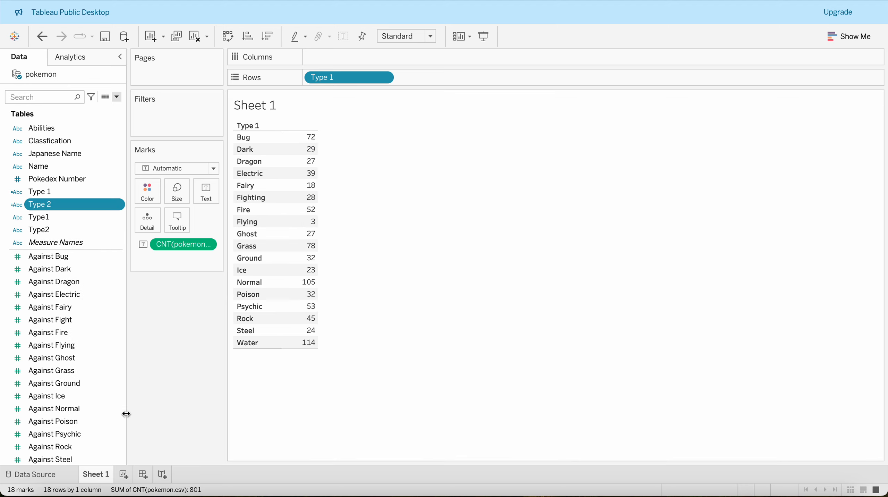
Rename Sheet 1 to "Type1" and turn its table into a horizontal bar chart with only Type 1 on the rows.
text(Type1)
key(Return)
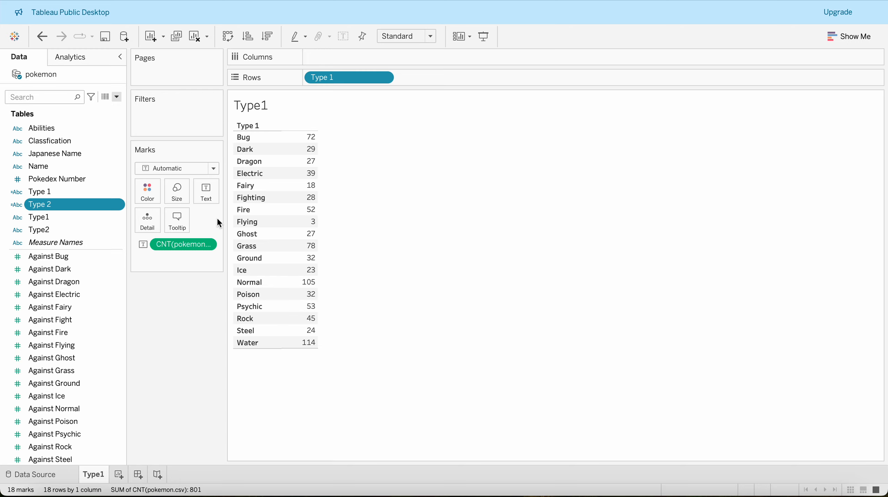
click(843, 35)
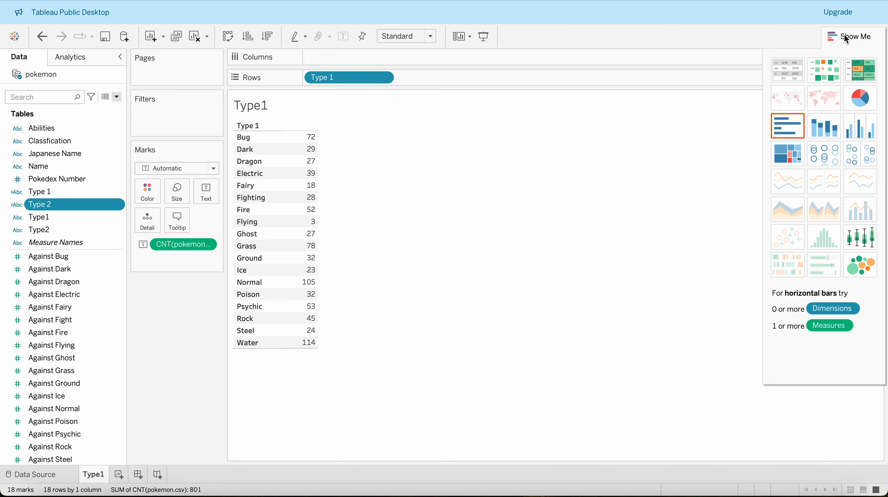
click(791, 128)
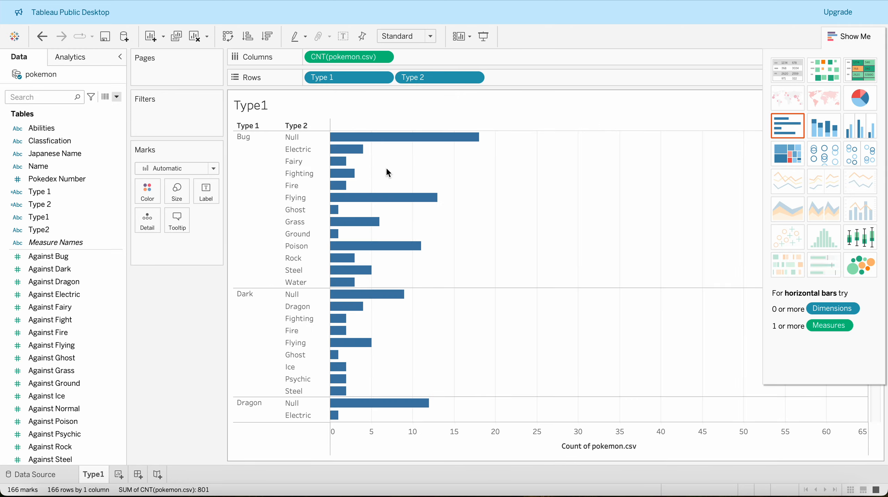
drag(421, 80, 163, 313)
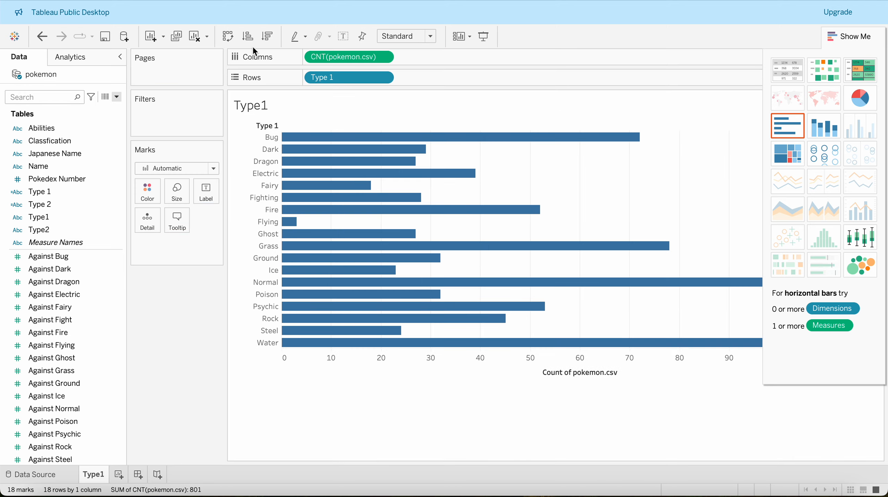
Sort the Type 1 bars in descending order of count and fit the chart to Entire View.
click(267, 37)
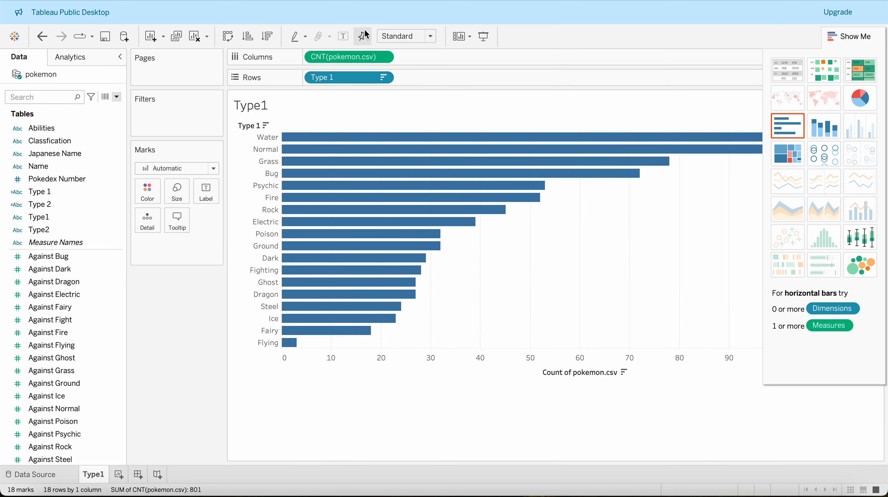
click(406, 37)
click(395, 77)
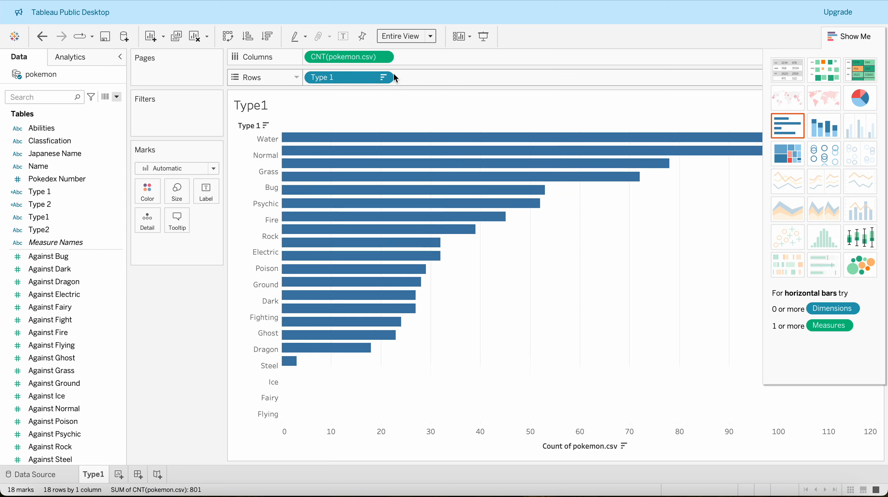
click(840, 35)
Add a new worksheet and name it "Type2".
click(119, 474)
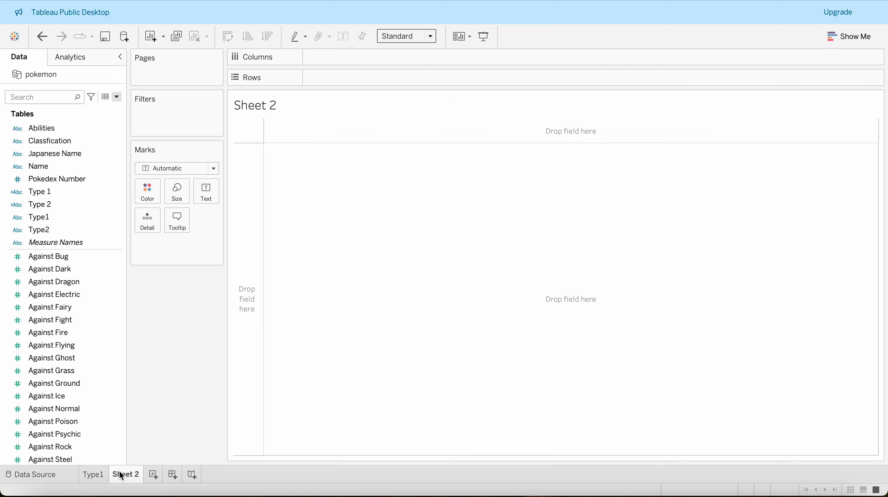
double_click(126, 476)
text(Type2)
key(Return)
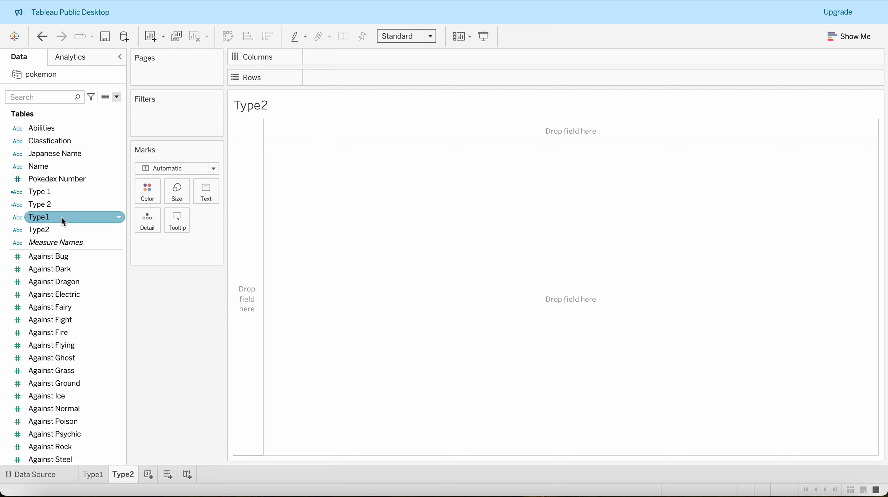
On the Type2 sheet, show pokemon.csv (Count) for each Type 2 value as a horizontal bar chart.
click(53, 206)
drag(54, 209, 244, 259)
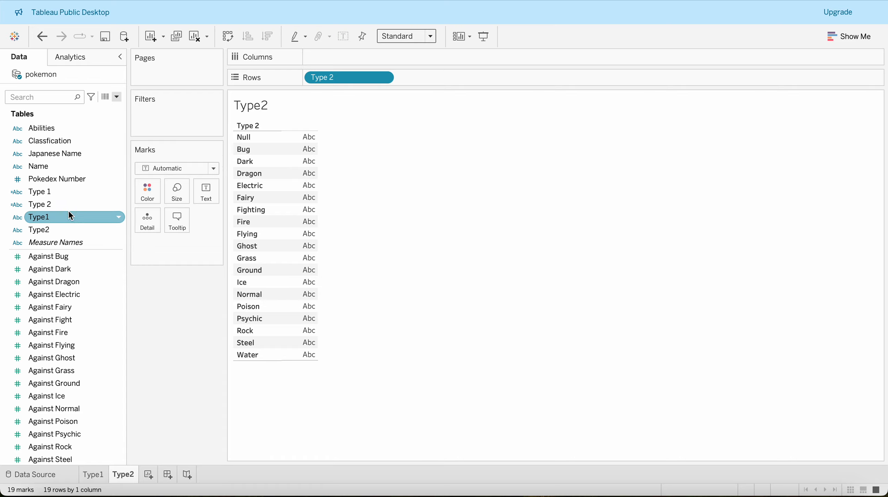
scroll(82, 407, down, 7)
drag(66, 445, 297, 299)
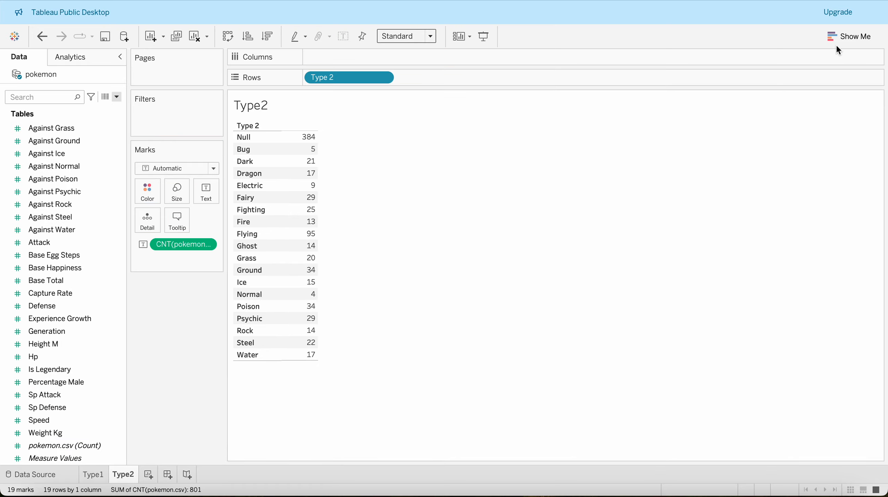
click(841, 36)
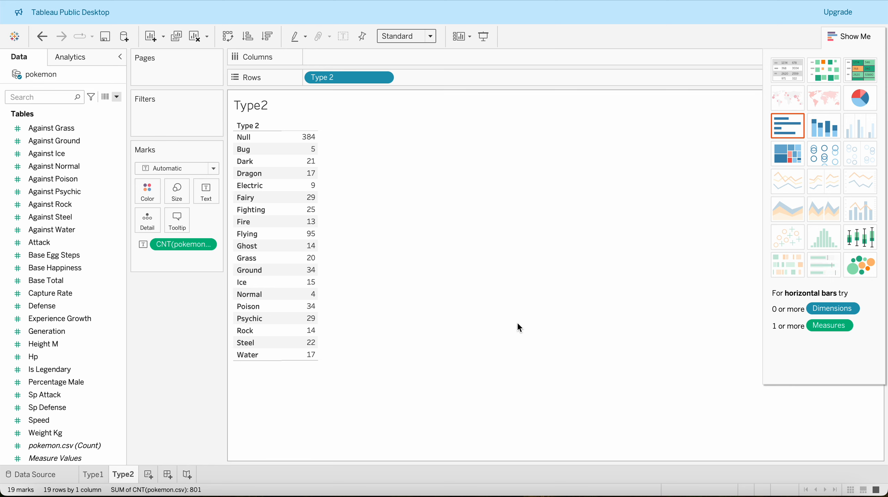
click(787, 125)
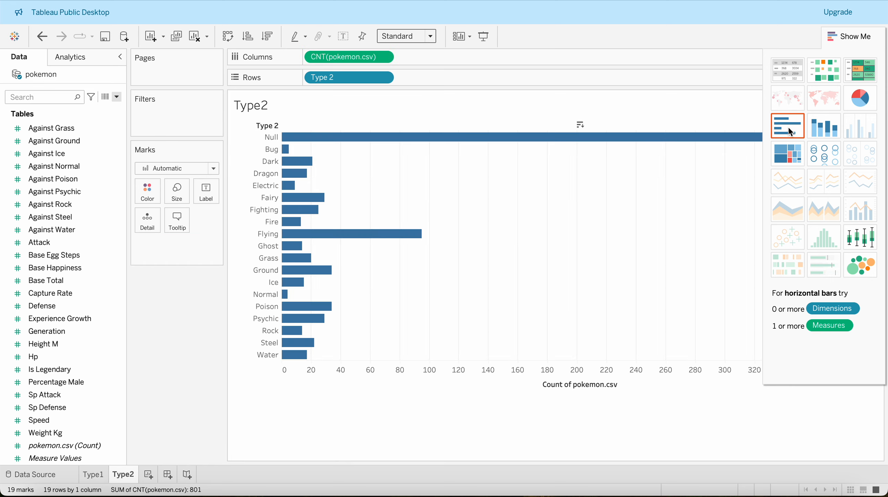
Sort the Type 2 bars in descending order of count and fit the chart to Entire View.
click(268, 36)
click(406, 36)
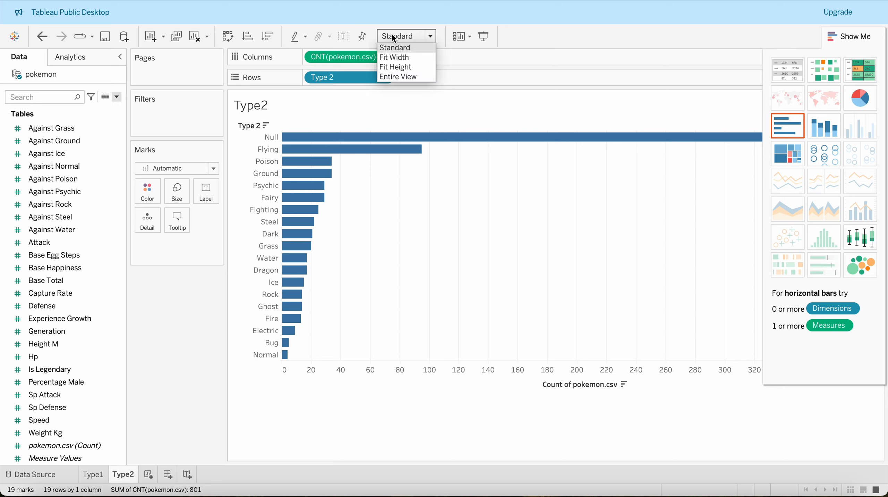
click(398, 76)
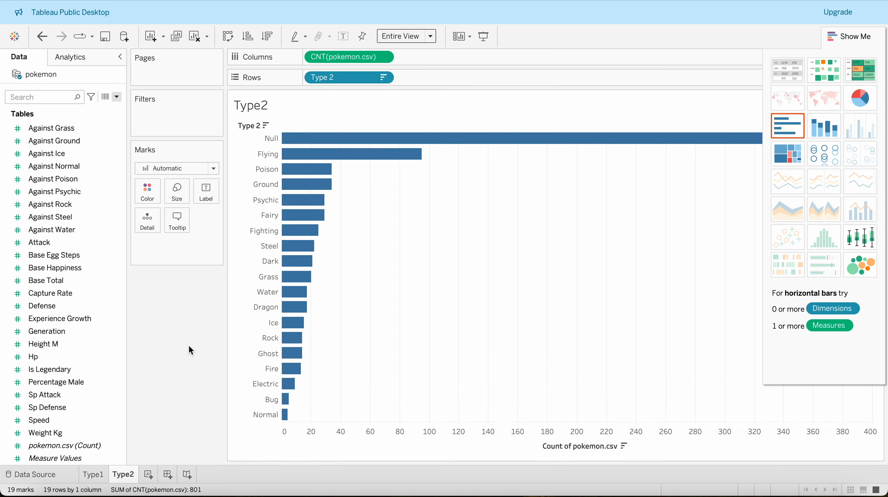
Delete the Type2 worksheet.
mouse_move(120, 477)
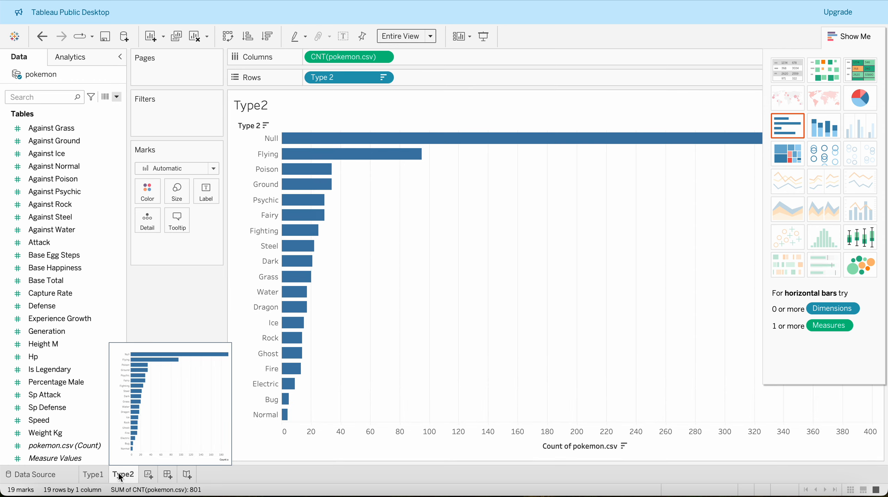
right_click(120, 476)
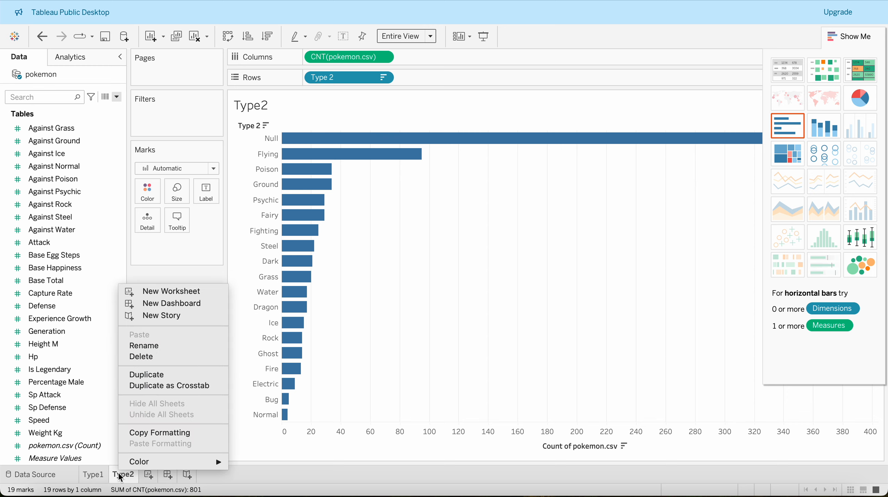
click(143, 358)
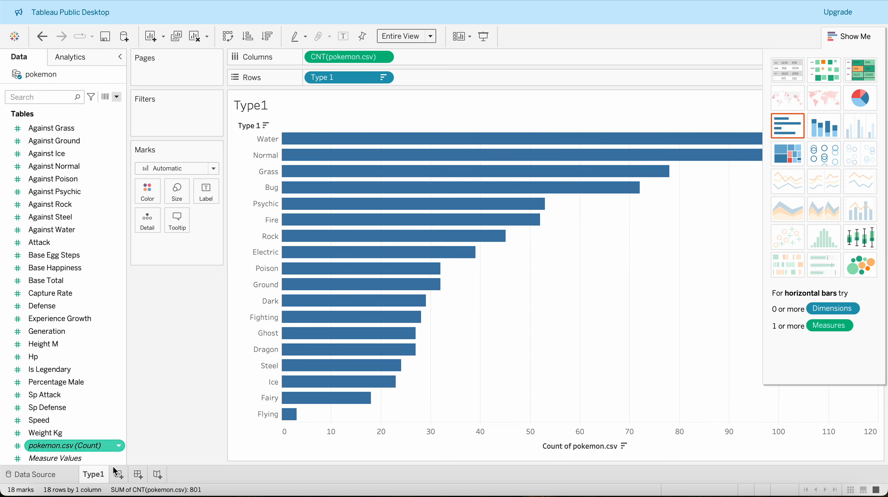
Duplicate the Type1 worksheet and replace Type 1 on the copy's rows with Type 2, sorted in descending order of count.
right_click(97, 474)
click(134, 377)
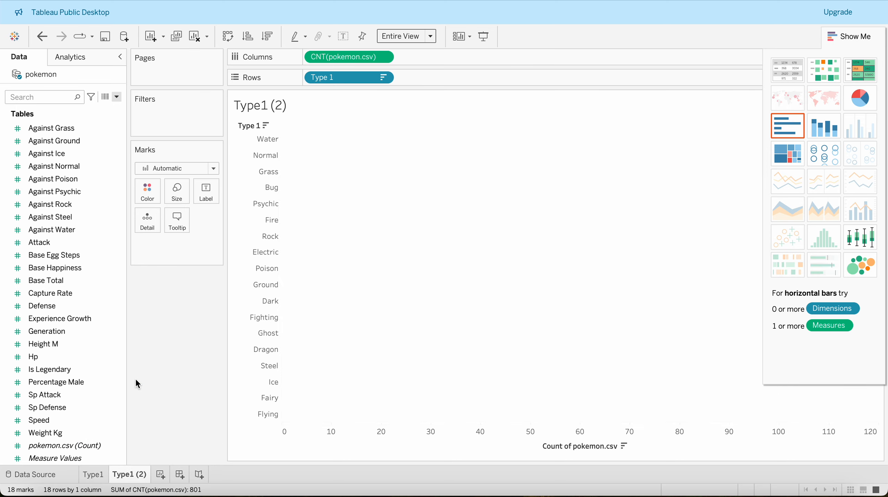
scroll(52, 233, up, 6)
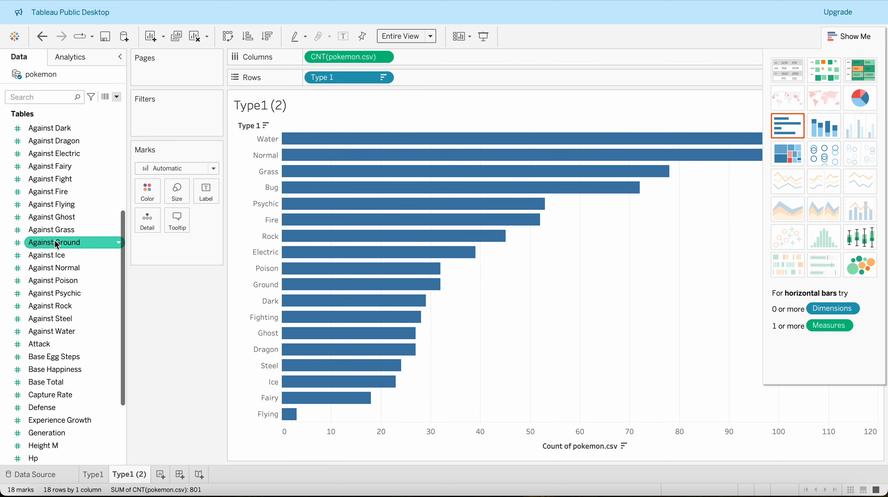
drag(41, 204, 330, 78)
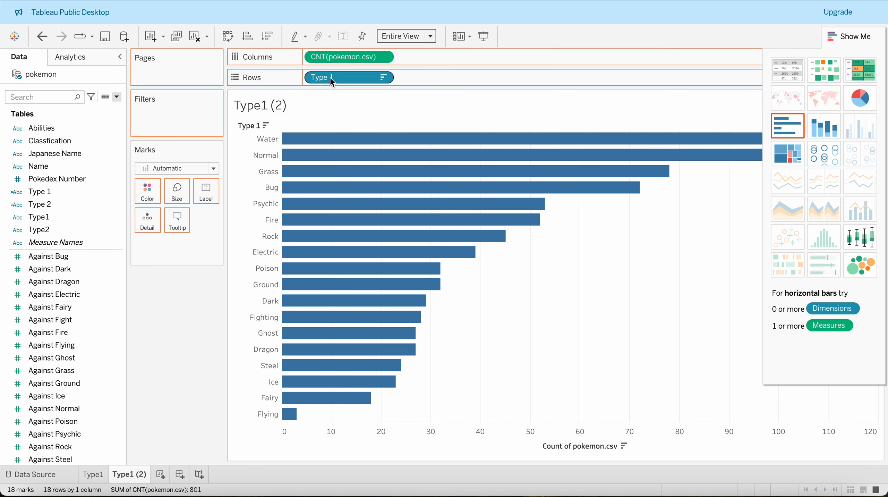
click(267, 35)
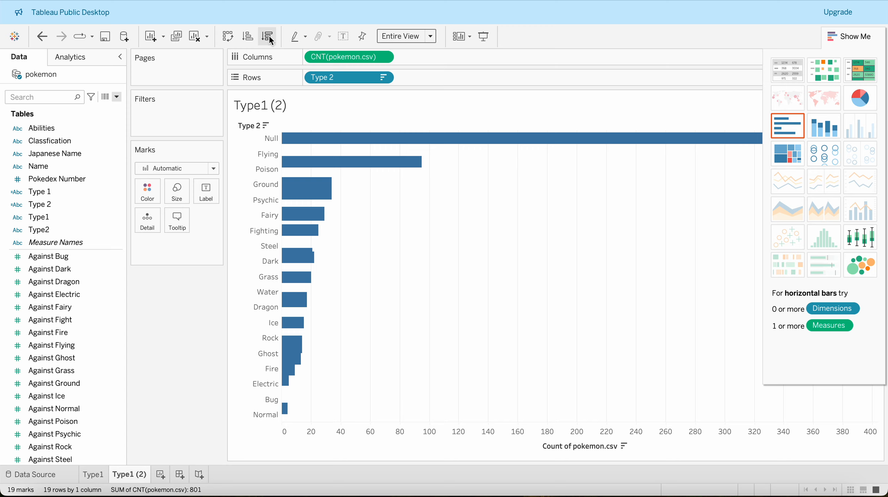
Filter the Type 2 bar chart to leave out the Null value.
click(853, 36)
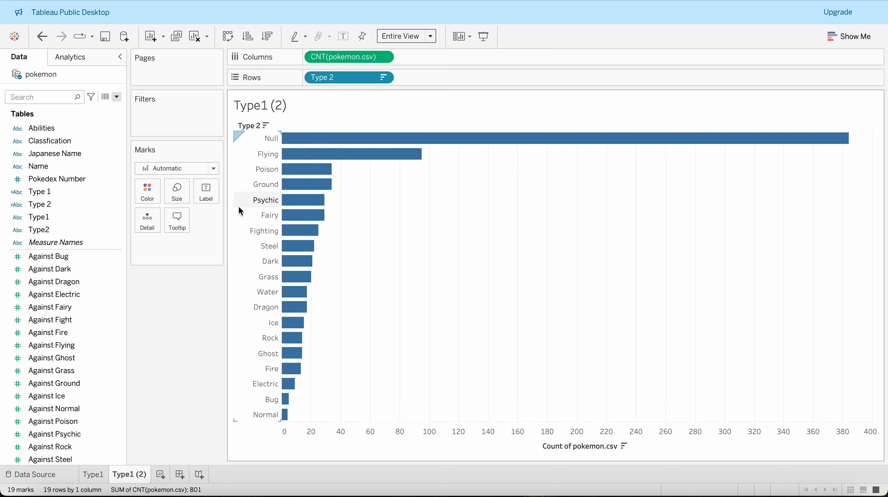
mouse_move(334, 143)
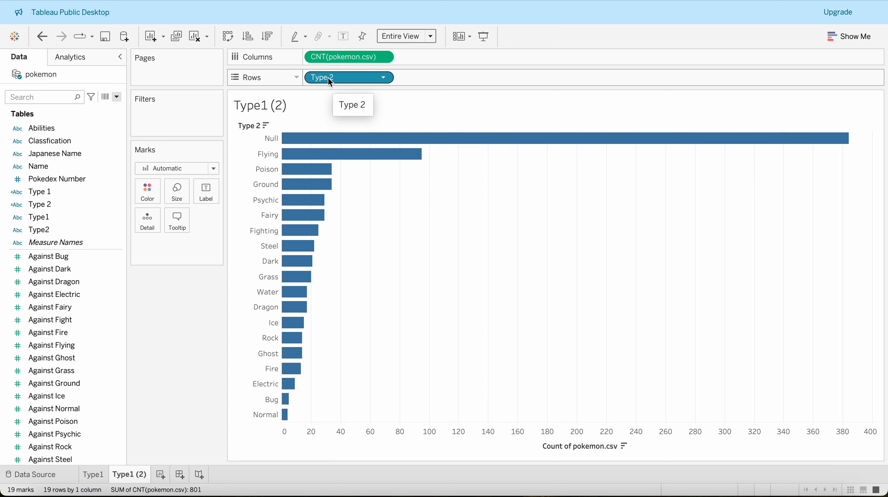
drag(331, 81, 175, 118)
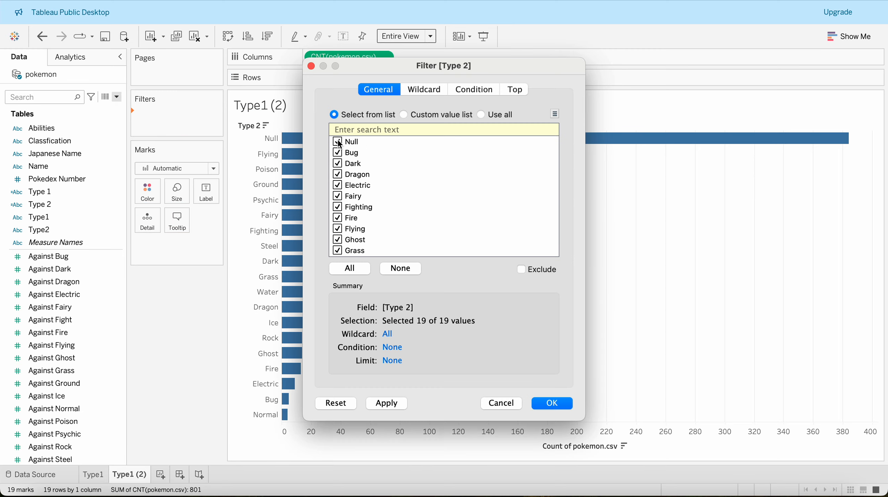
click(551, 405)
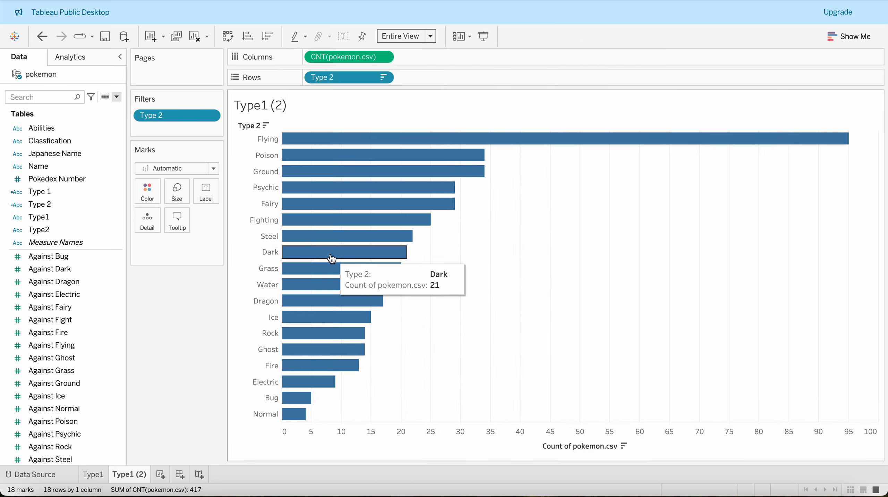
Rename the duplicated worksheet as Type2 and add a new blank worksheet.
double_click(133, 474)
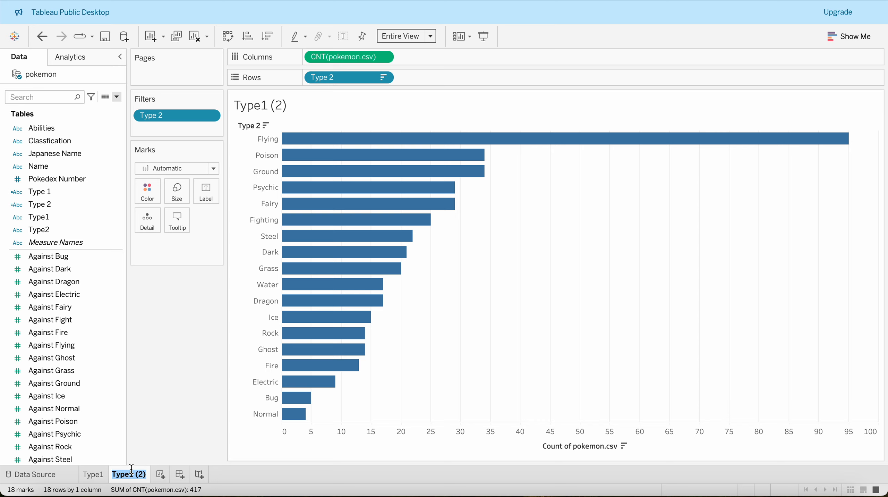
text(Type2)
key(Return)
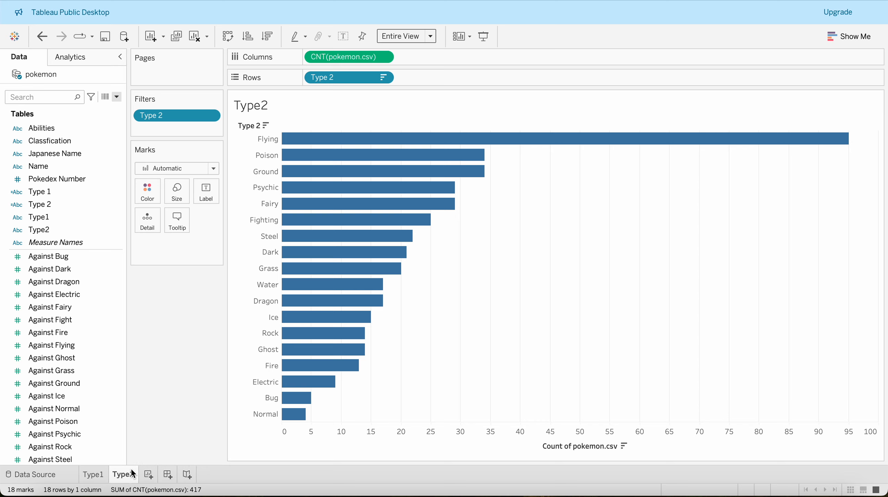
click(149, 476)
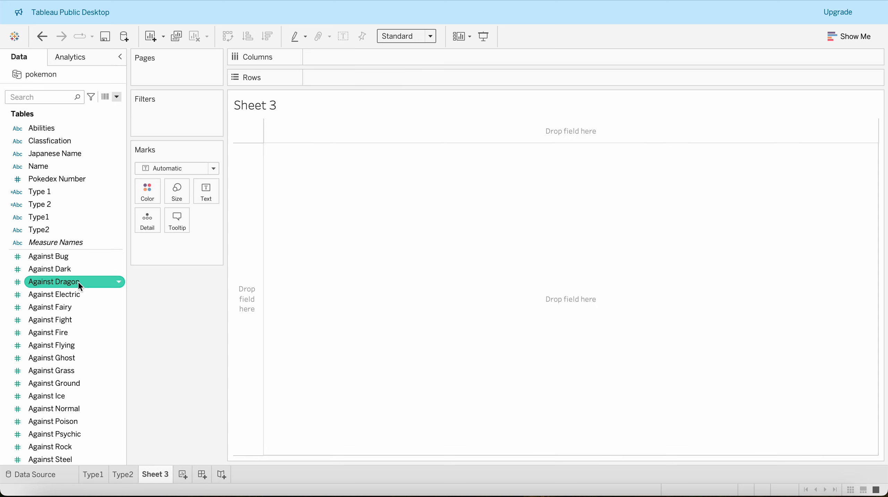
Try the numeric Generation field on the rows of Sheet 3, and remove it.
scroll(48, 272, down, 6)
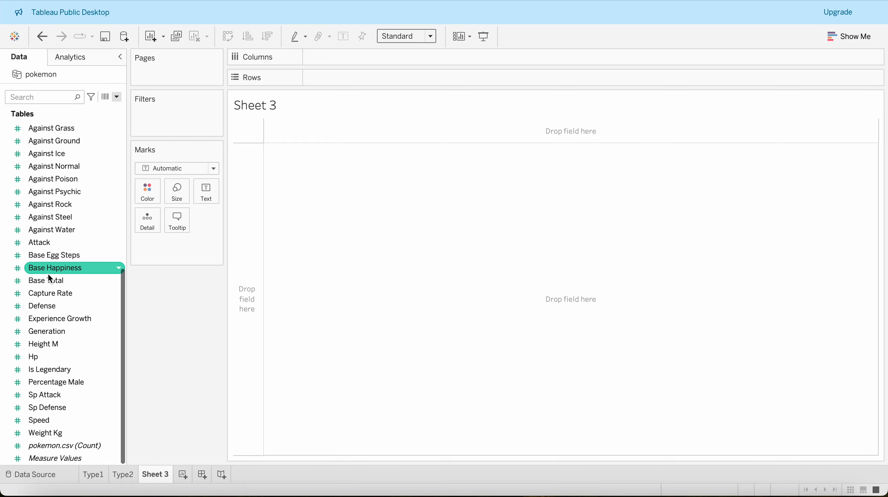
scroll(49, 362, up, 6)
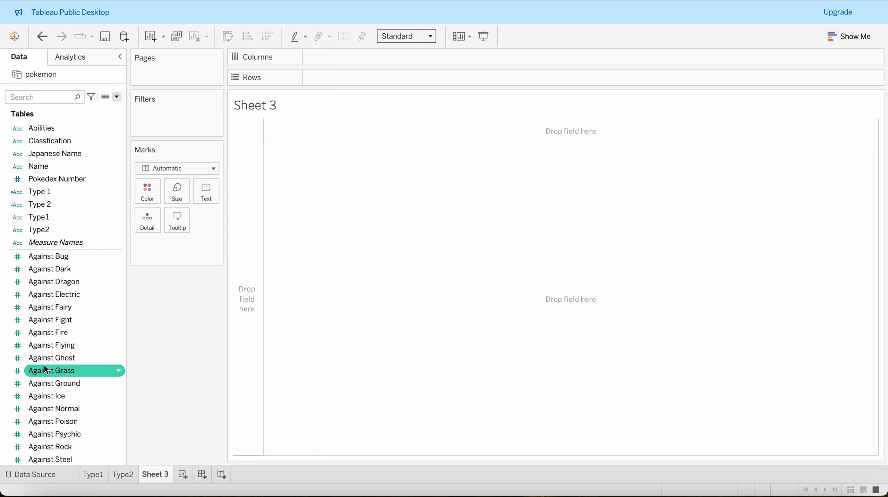
scroll(49, 370, down, 5)
scroll(45, 414, down, 1)
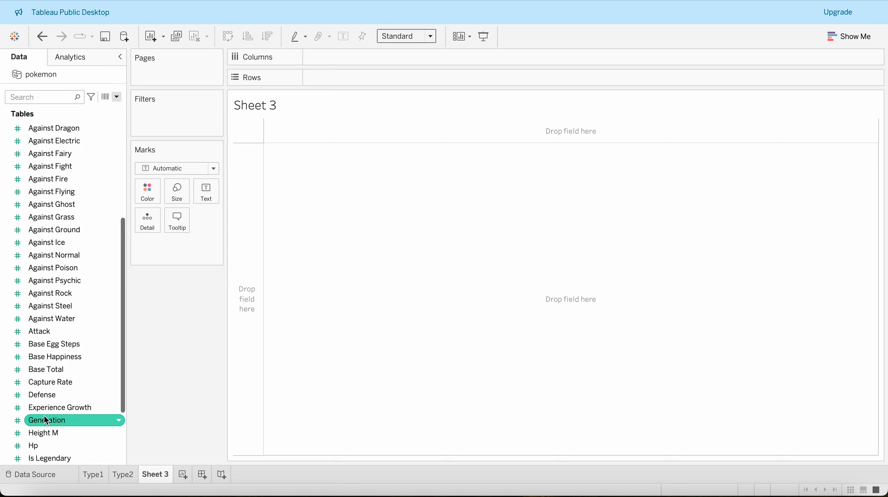
drag(87, 419, 251, 349)
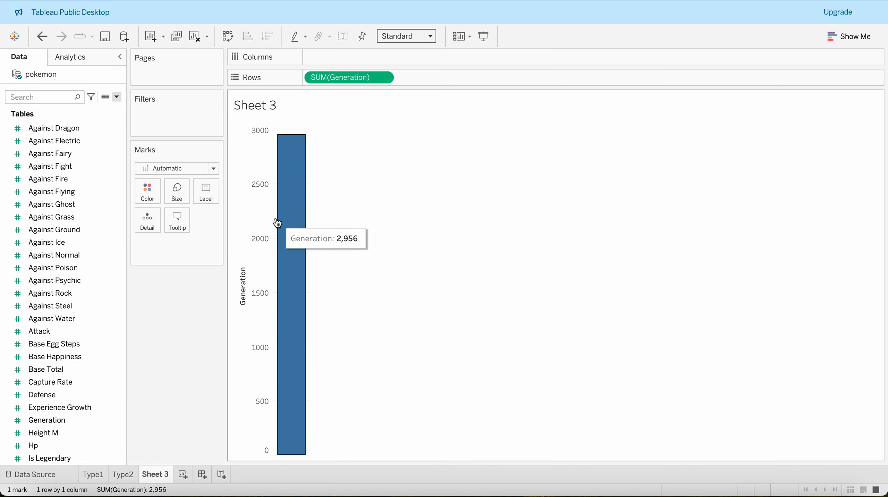
drag(342, 79, 189, 306)
Change the Generation column's data type to String in the data source and return to Sheet 3.
click(64, 478)
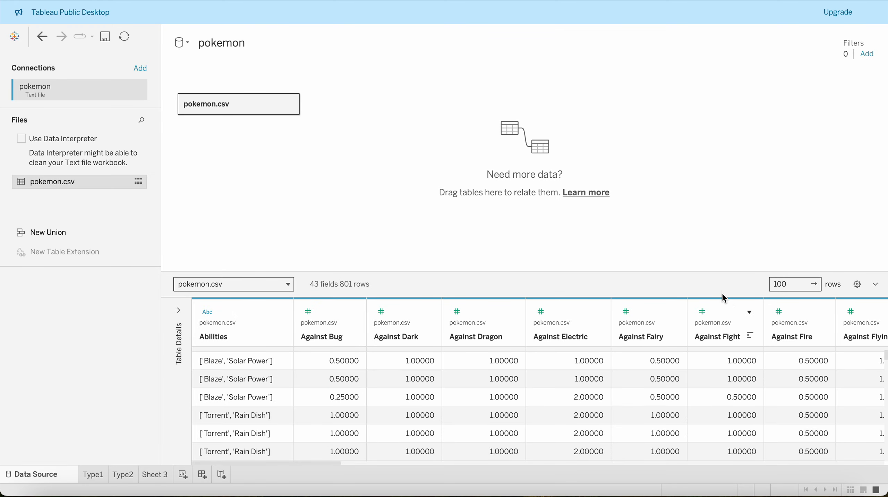
scroll(642, 349, right, 20)
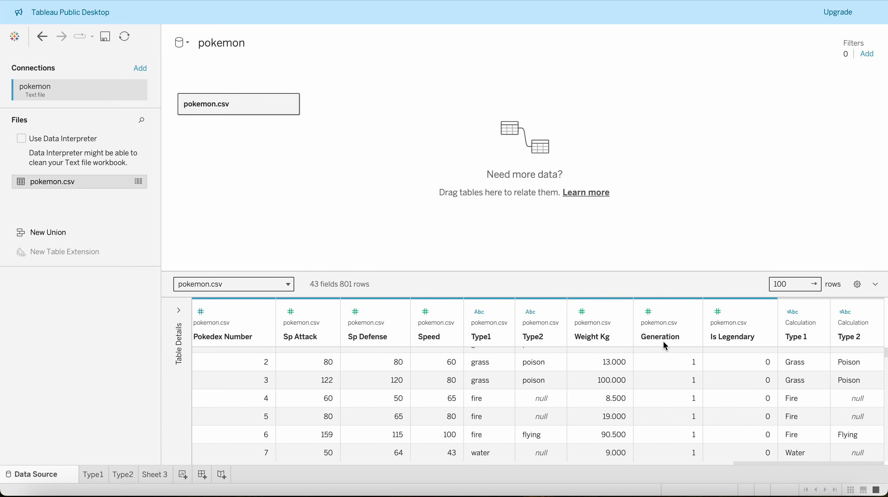
click(648, 312)
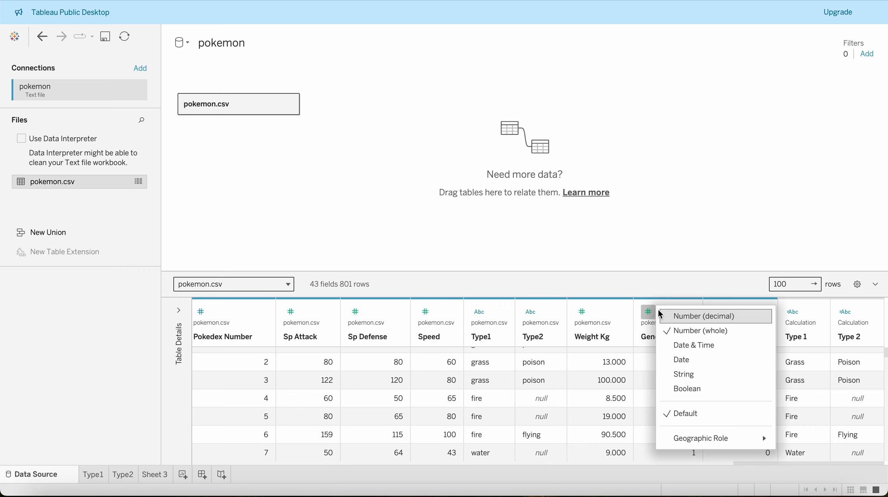
click(678, 368)
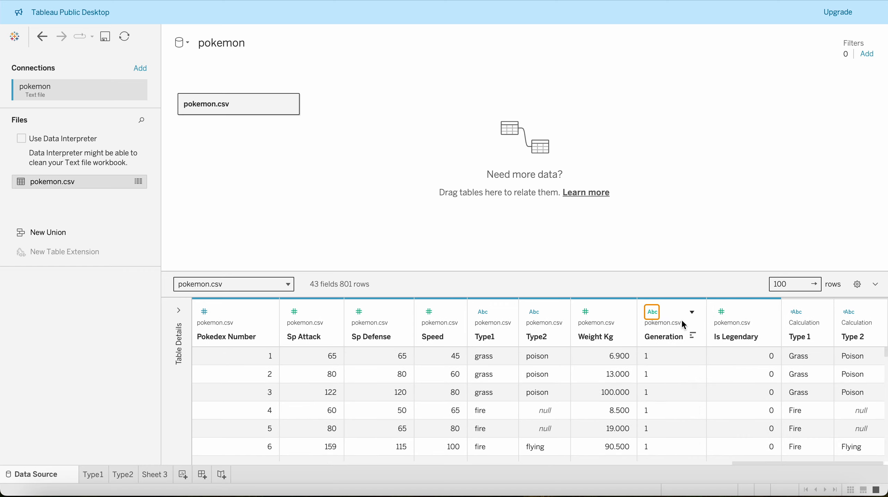
click(148, 475)
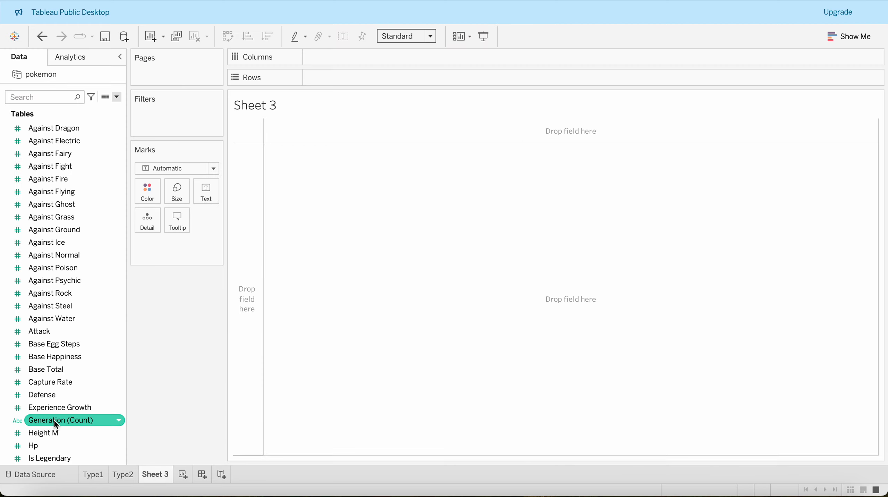
Try Generation (Count) on the rows of Sheet 3, and remove it.
drag(56, 420, 251, 343)
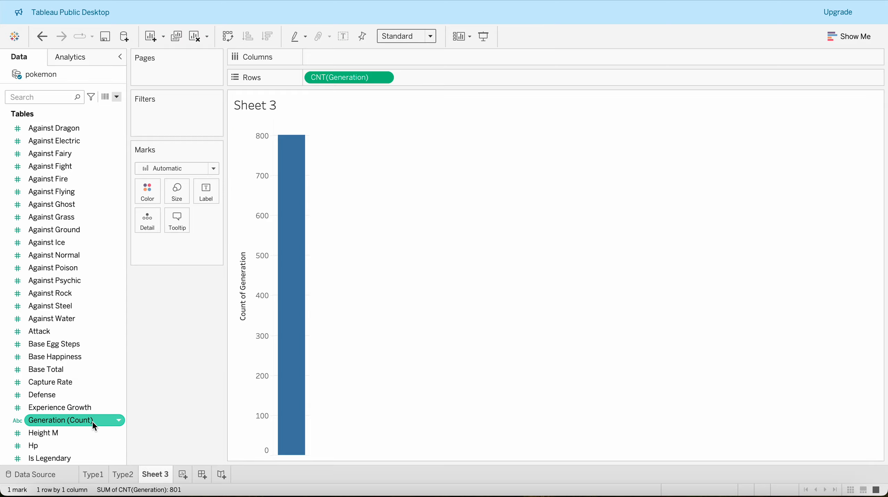
drag(347, 80, 171, 335)
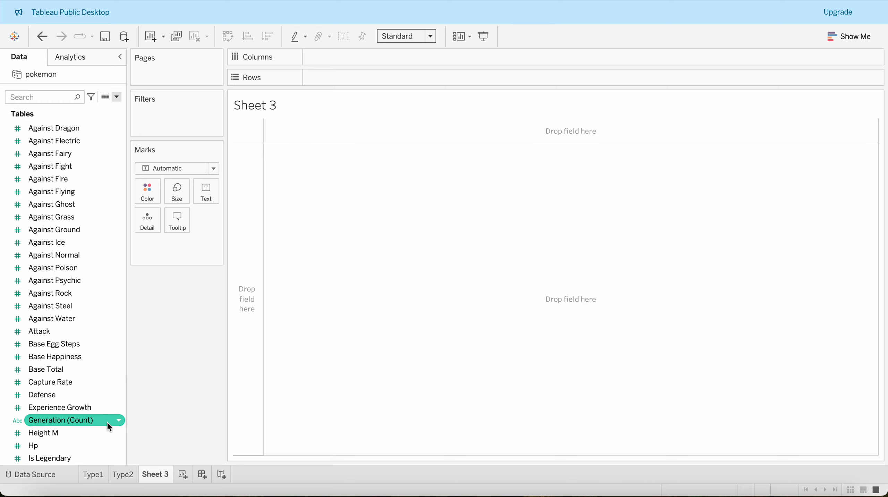
Convert the Generation (Count) measure to a dimension.
scroll(64, 229, up, 5)
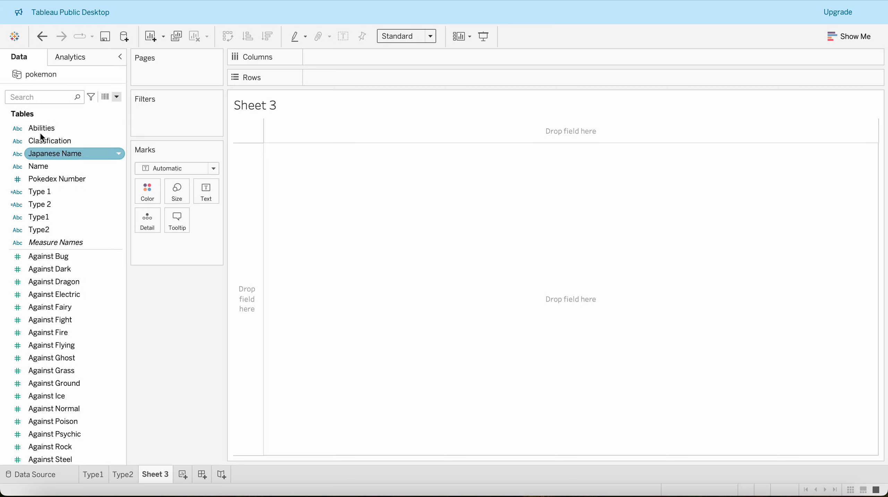
scroll(76, 367, down, 8)
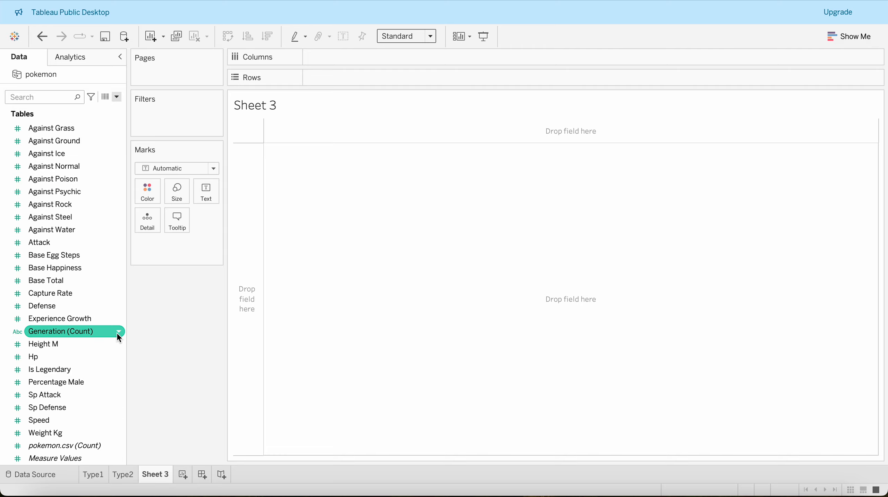
click(118, 332)
mouse_move(201, 176)
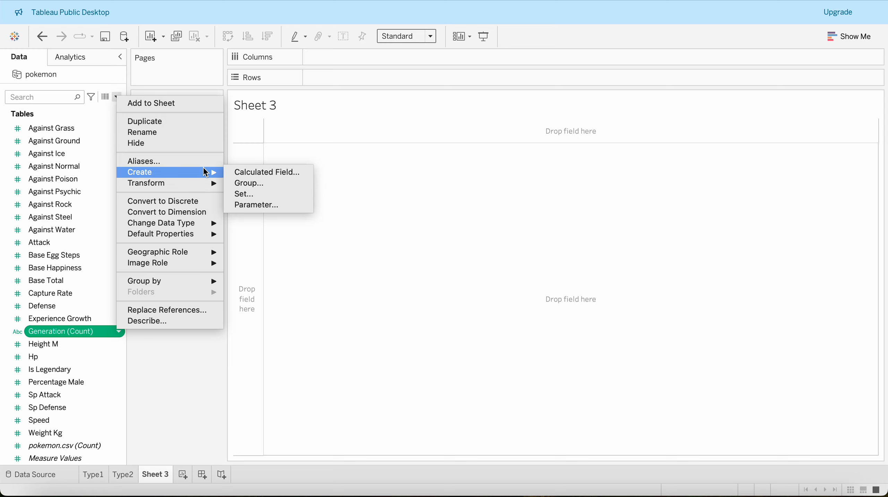
click(190, 212)
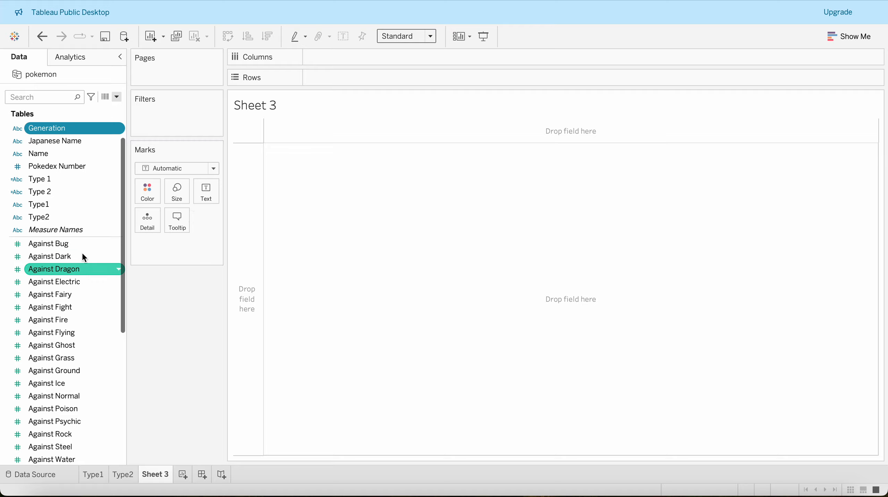
On Sheet 3, show pokemon.csv (Count) for each Generation as a horizontal bar chart.
drag(47, 134, 250, 211)
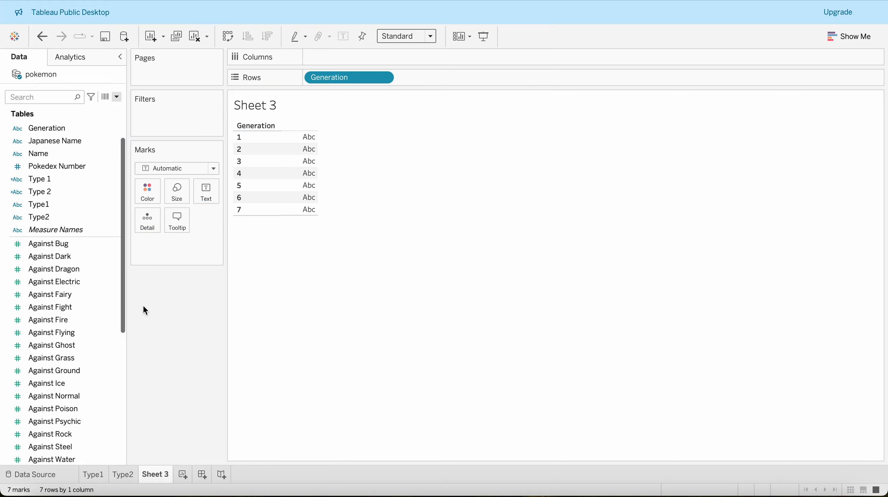
scroll(66, 315, down, 6)
drag(65, 445, 335, 180)
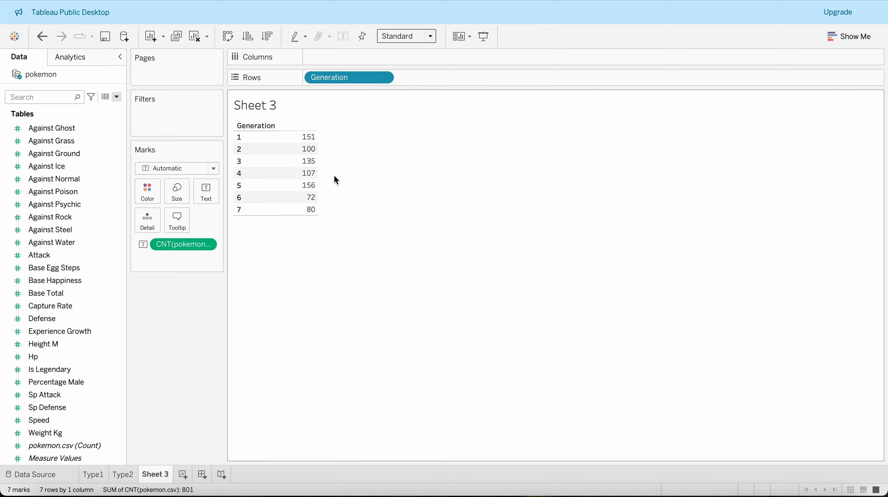
click(843, 35)
click(791, 131)
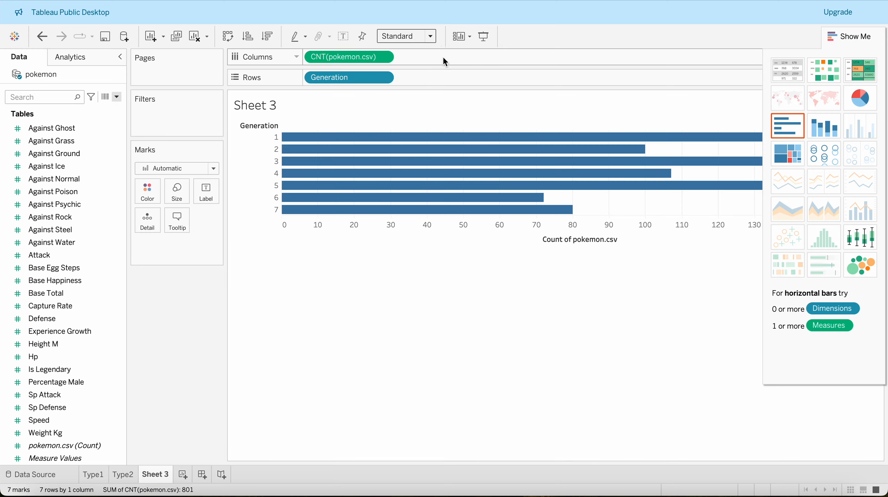
Fit the Generation bar chart to Entire View and close the chart type suggestions.
click(429, 36)
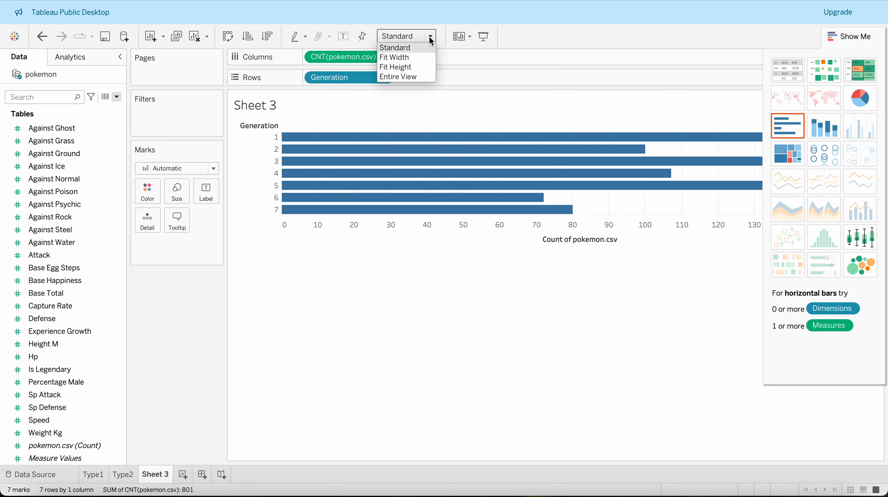
click(405, 76)
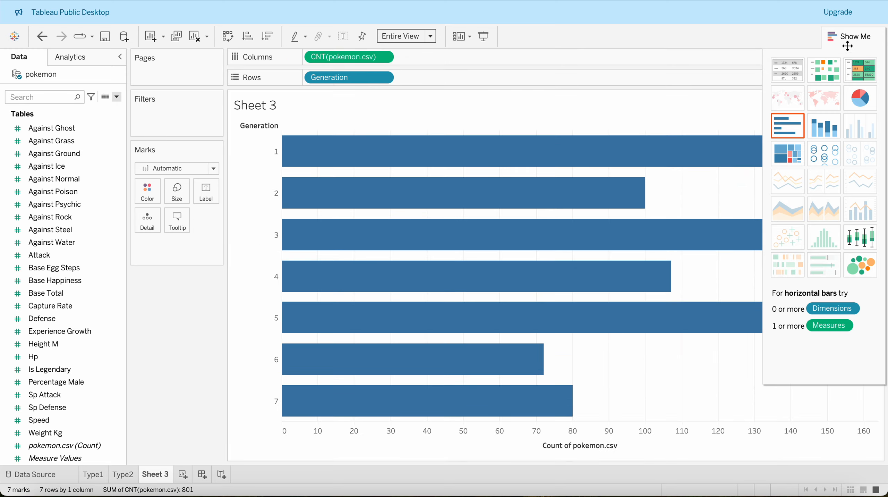
click(855, 38)
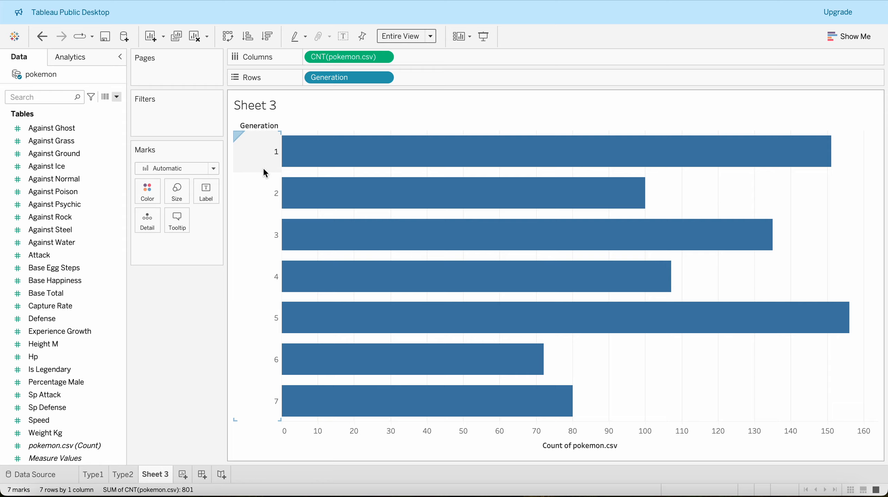
Edit the aliases of the Generation field, naming members 1 to 4 Gen1, Gen2, Gen3 and Gen4.
scroll(92, 297, up, 7)
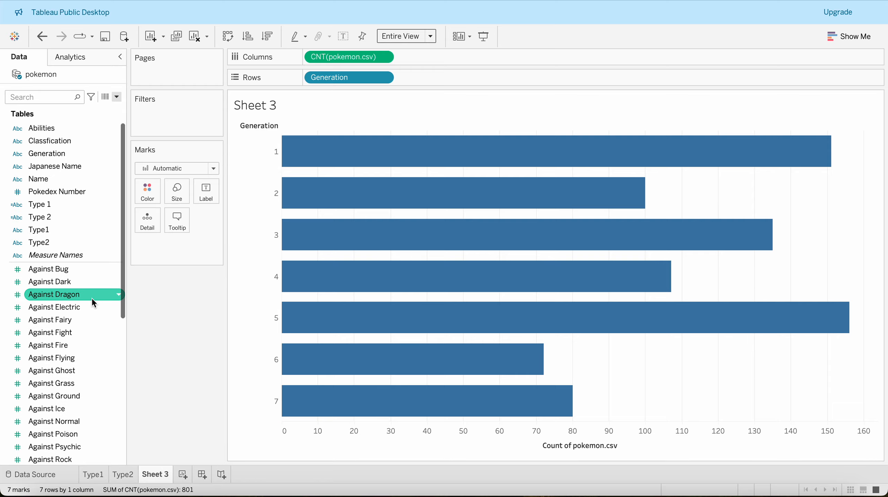
click(119, 153)
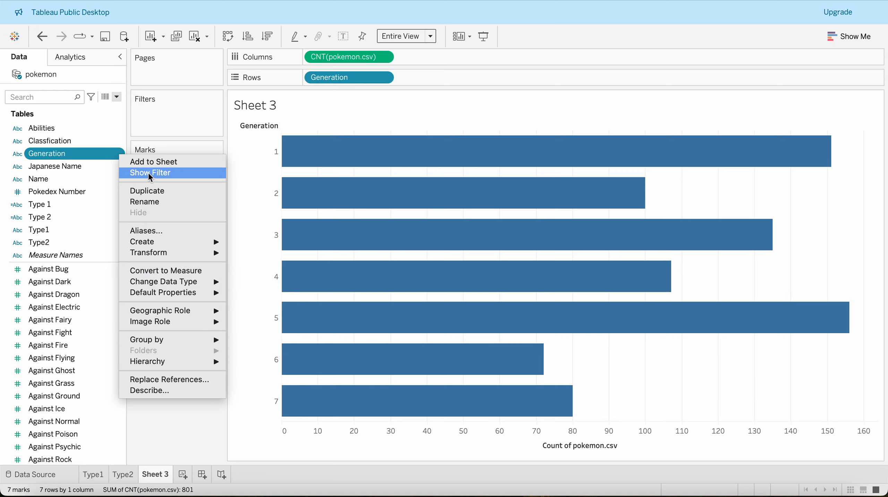
click(147, 230)
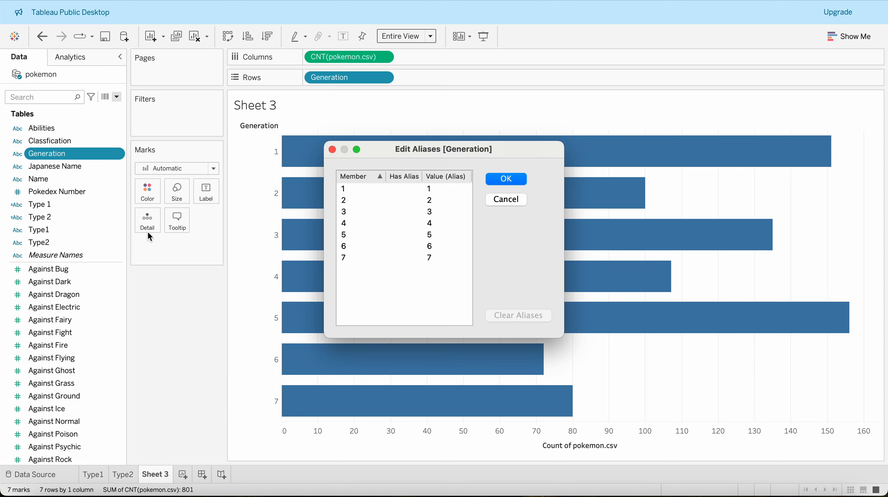
double_click(444, 188)
text(Gen)
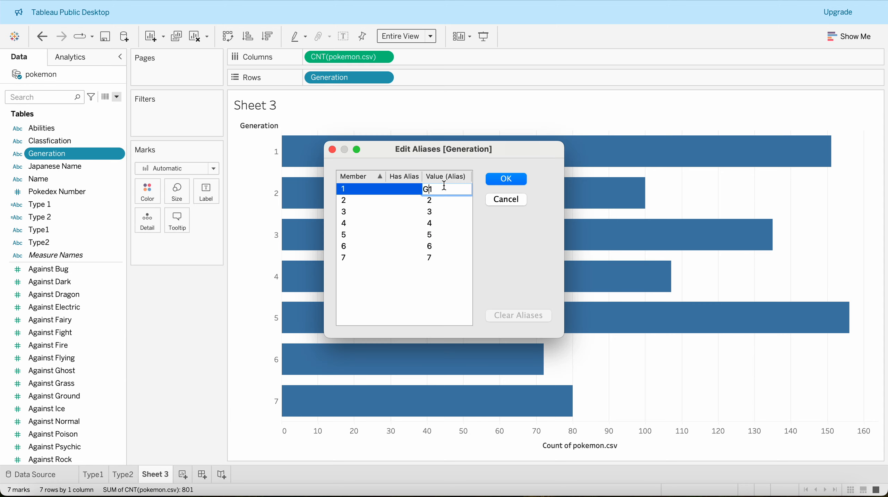
double_click(437, 201)
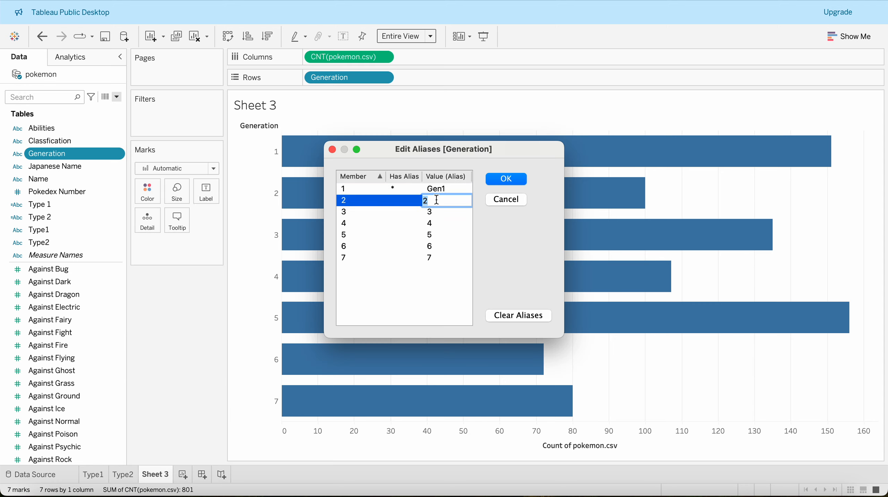
text(Gen)
double_click(435, 211)
text(Gen)
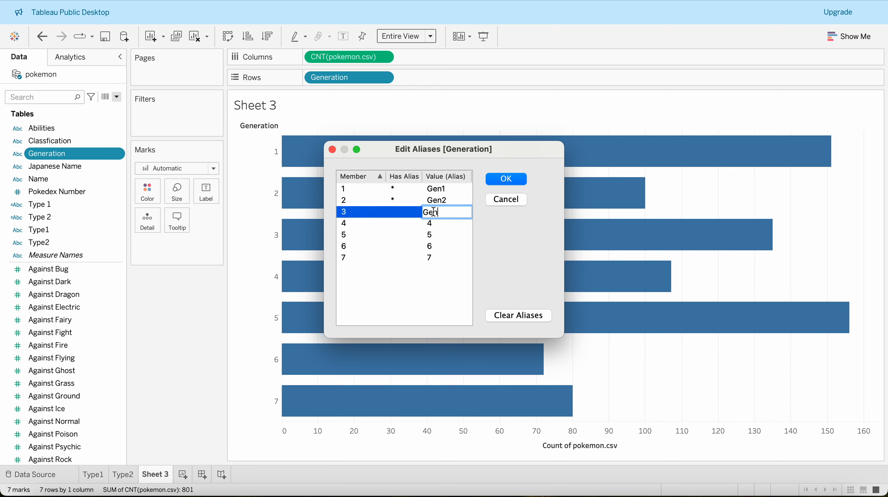
text(3)
double_click(436, 223)
text(Gen)
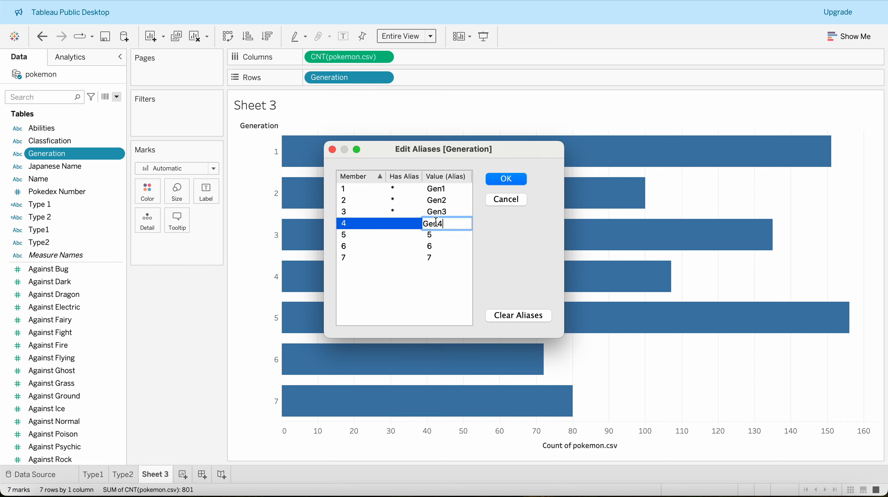
text(4)
key(Return)
Set the aliases of Generation members 5, 6 and 7 to Gen5, Gen6 and Gen7, and apply them.
double_click(436, 235)
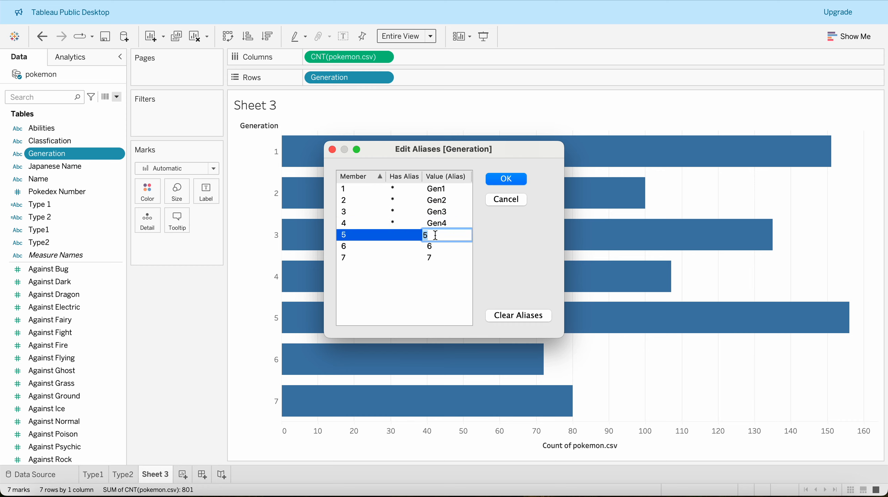
text(Gen5)
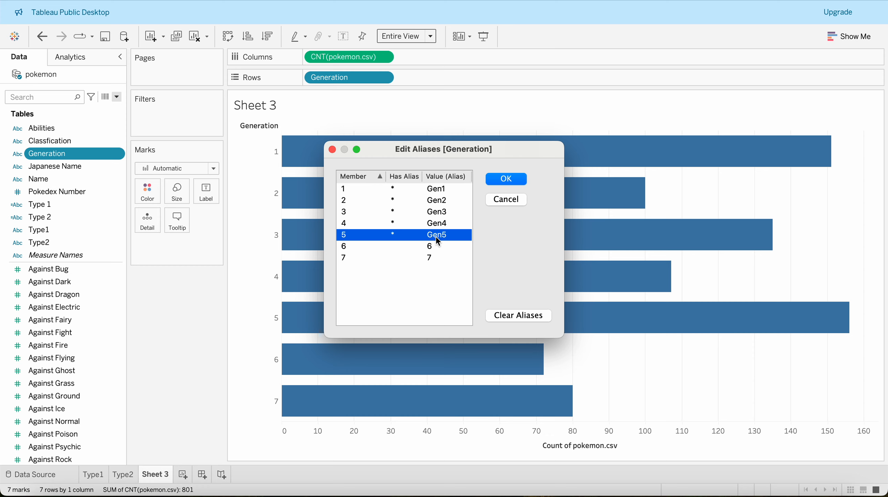
key(Return)
double_click(437, 245)
text(Gen6)
key(Return)
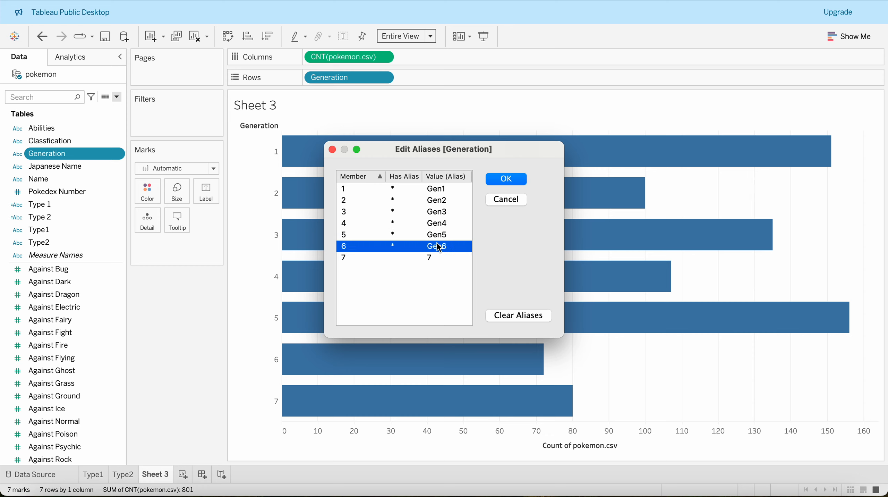
click(440, 259)
click(440, 259)
text(Gen)
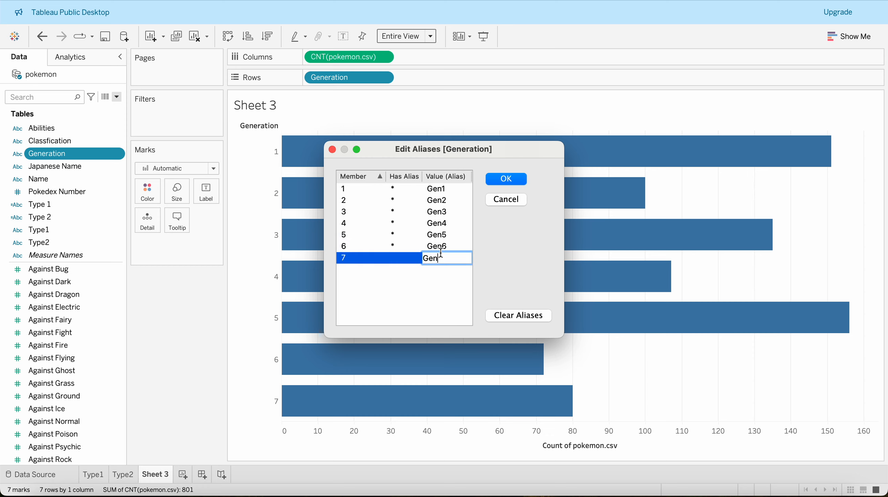
click(507, 178)
click(506, 178)
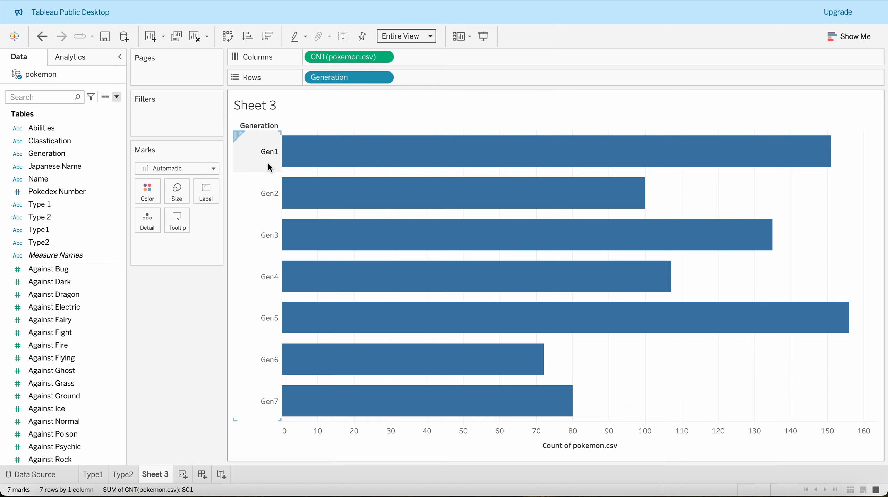
Reopen the Generation aliases and add a space in those of members 1 to 4, giving Gen 1, Gen 2, Gen 3 and Gen 4.
click(49, 180)
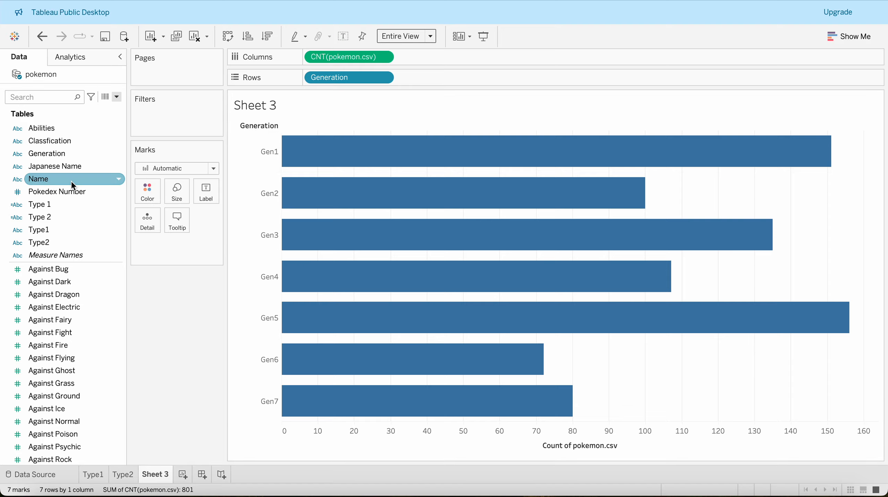
right_click(117, 152)
click(142, 227)
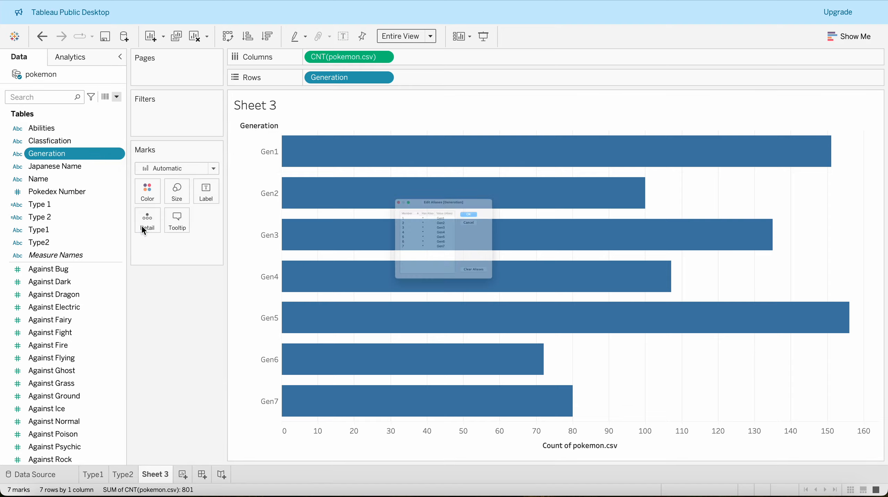
double_click(438, 190)
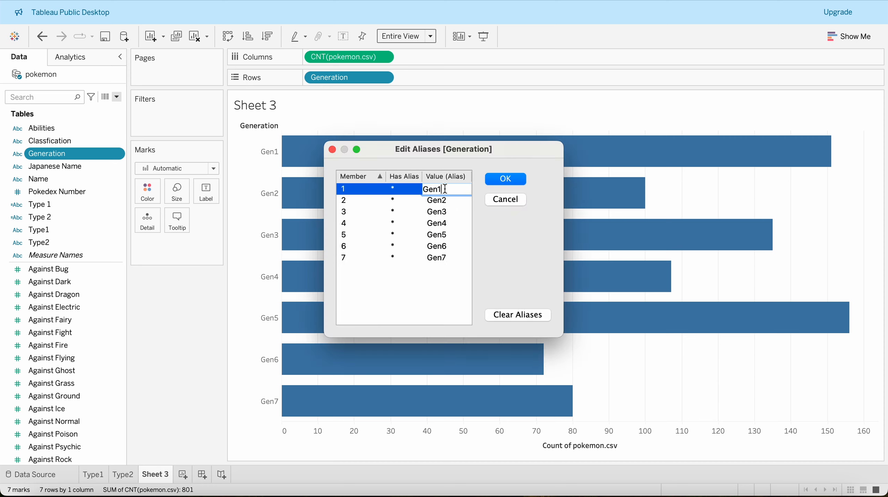
double_click(440, 201)
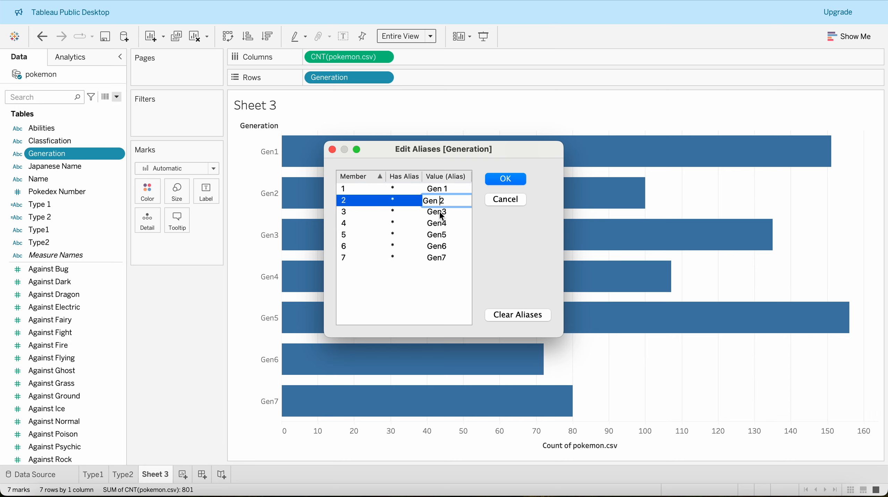
double_click(441, 212)
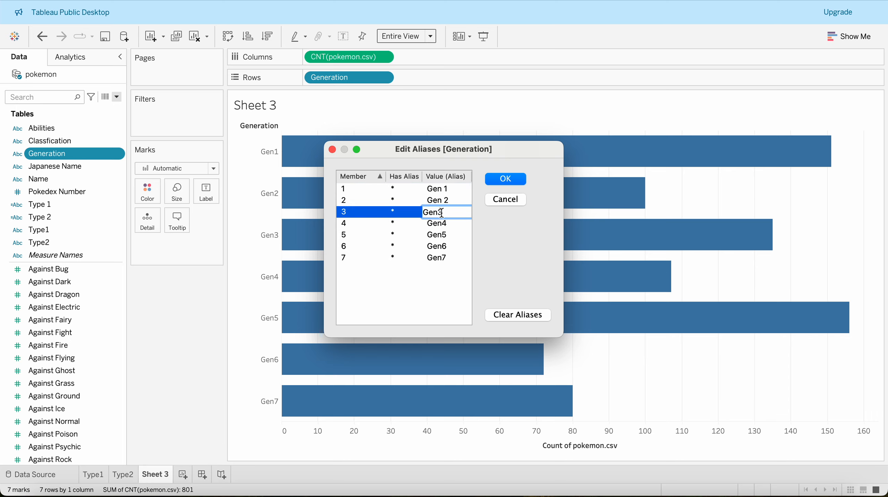
double_click(440, 224)
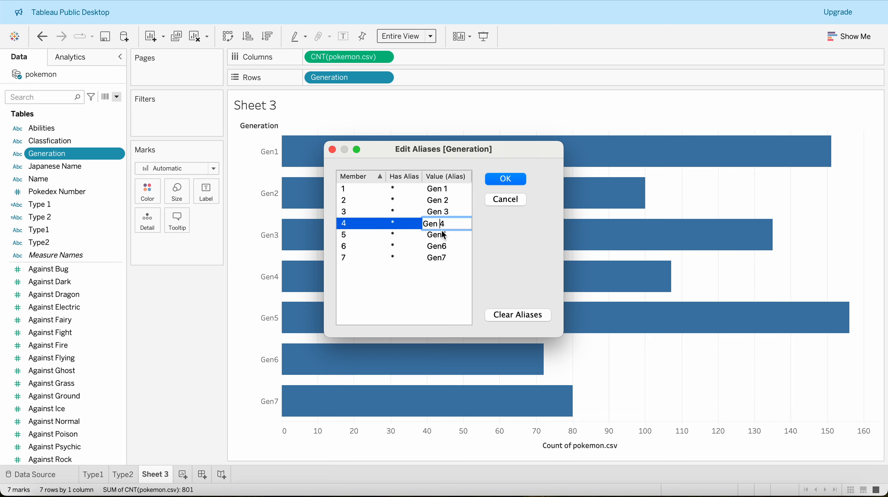
Add the same space in the aliases of Generation members 5 to 7, giving Gen 5, Gen 6 and Gen 7.
double_click(443, 235)
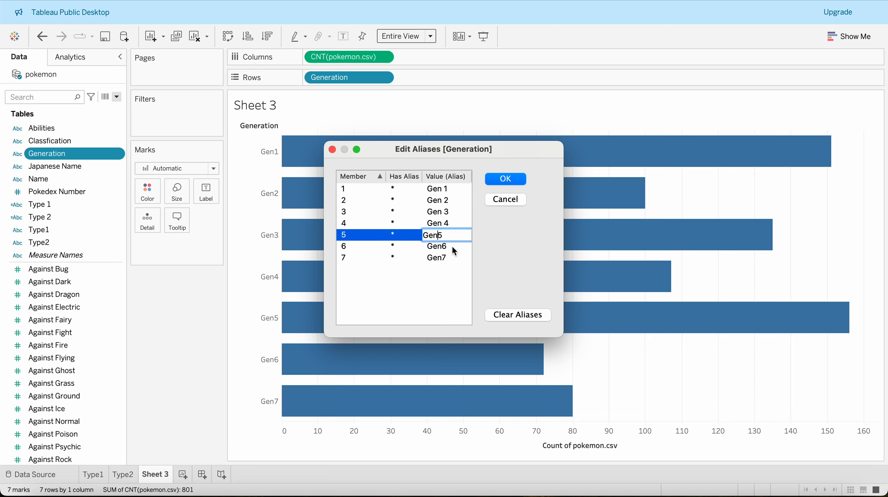
double_click(446, 246)
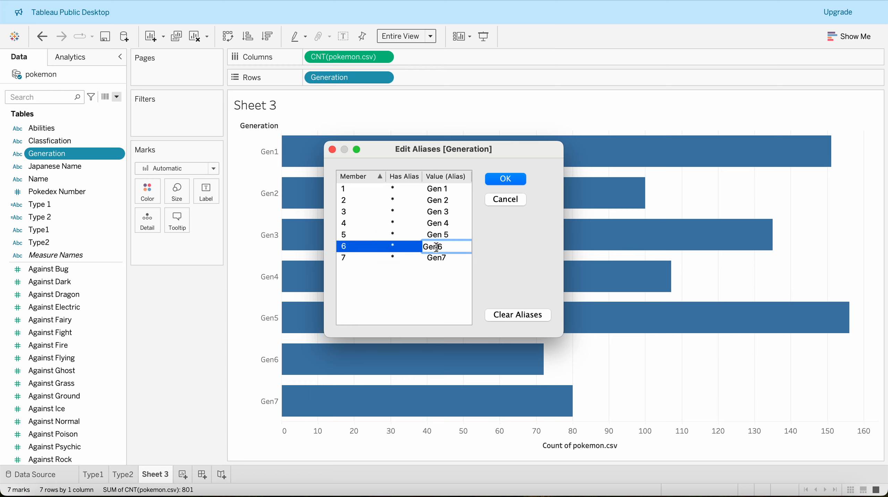
double_click(449, 258)
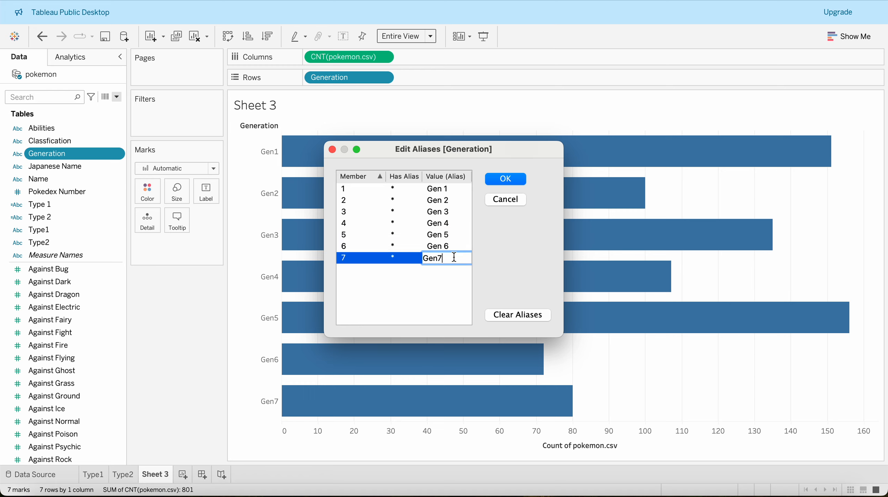
key(Return)
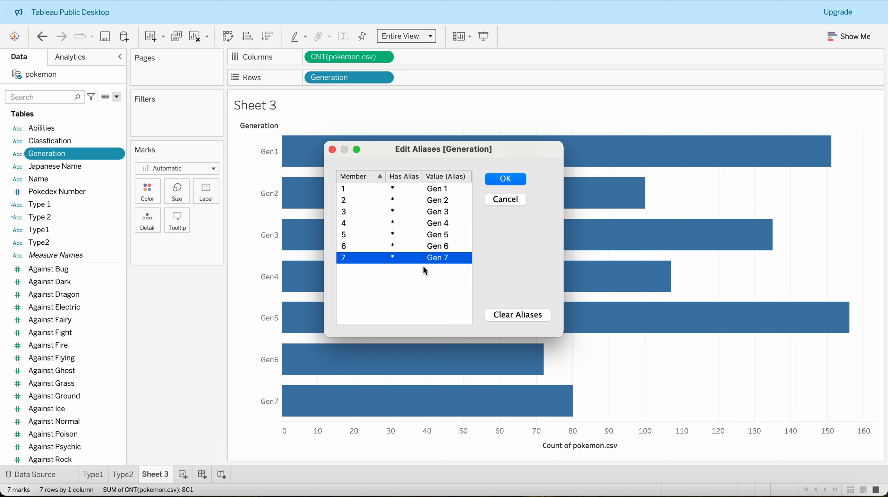
Try 1 as the alias of Generation member 7.
double_click(448, 258)
key(BackSpace)
key(BackSpace)
key(BackSpace)
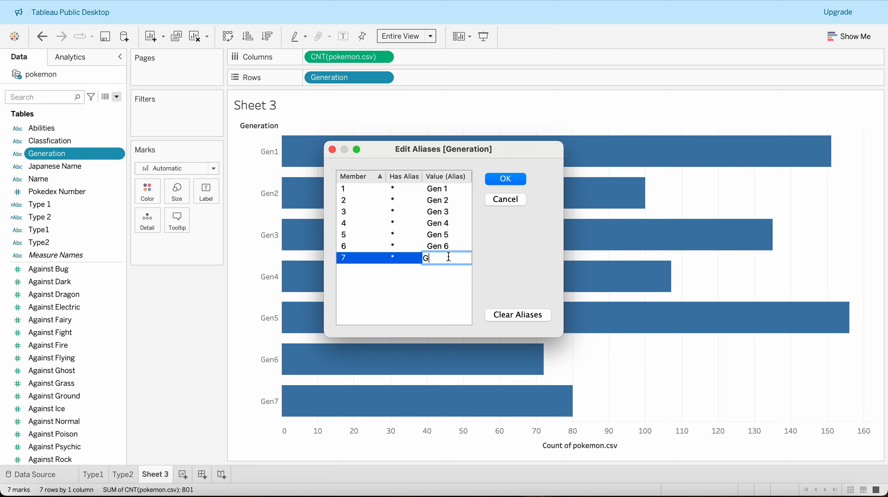
text(1)
double_click(446, 247)
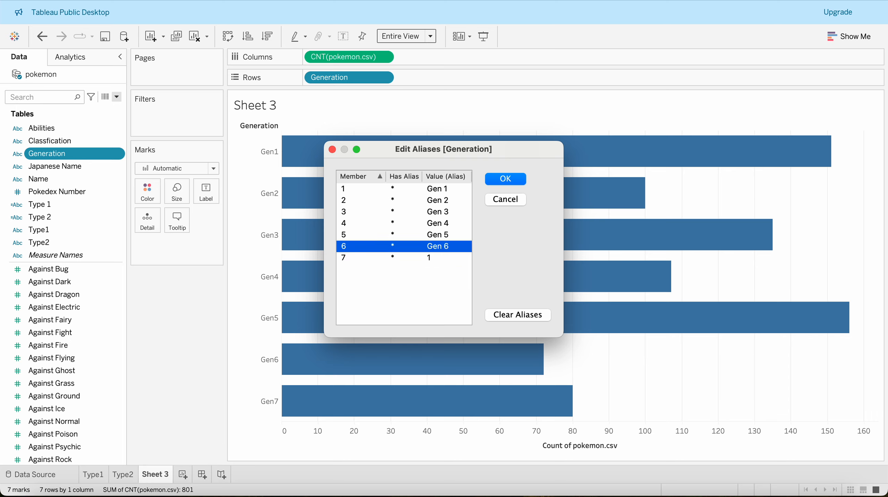
Set the alias of Generation member 7 to Gen 7 and apply the alias changes.
double_click(444, 257)
text(Gen 7)
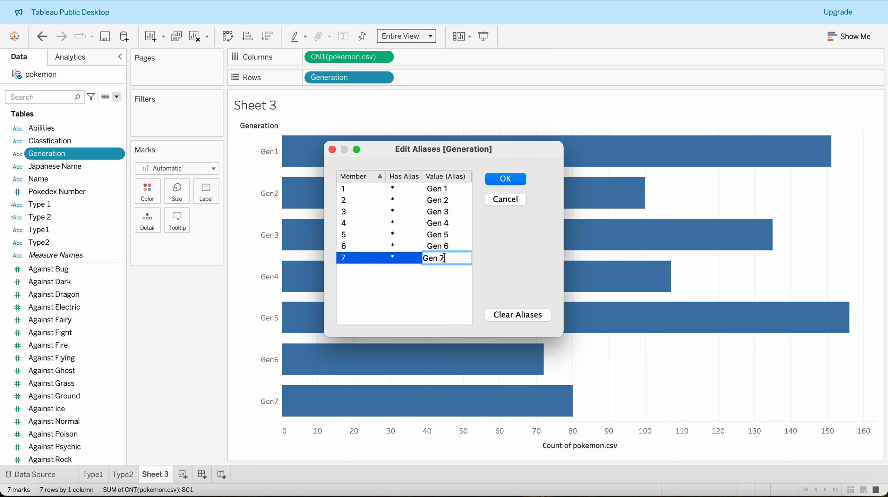
click(505, 180)
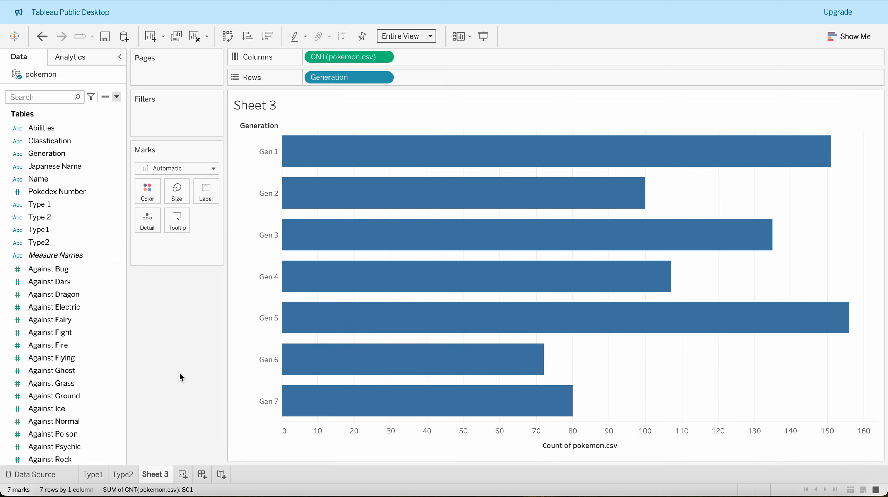
Rename the Sheet 3 worksheet as Gen.
double_click(158, 473)
text(Gen)
key(Return)
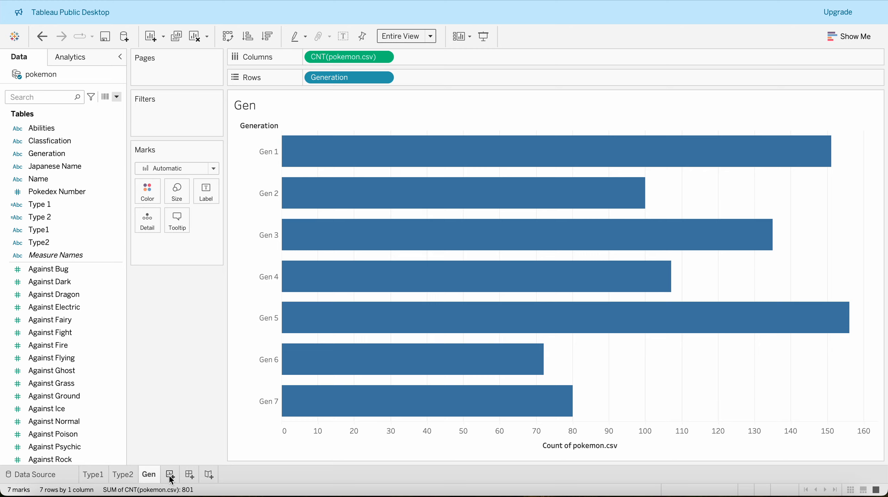
Add a new worksheet and name it Lgdry.
click(169, 474)
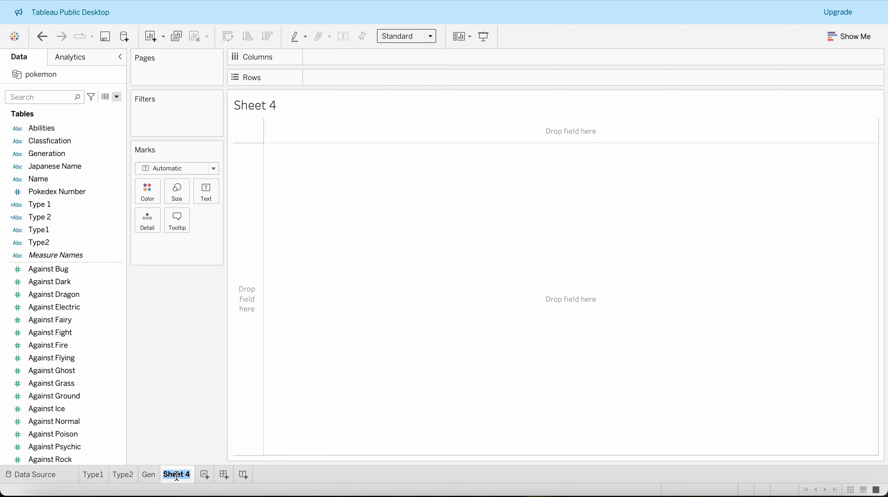
text(Lgdry)
key(Return)
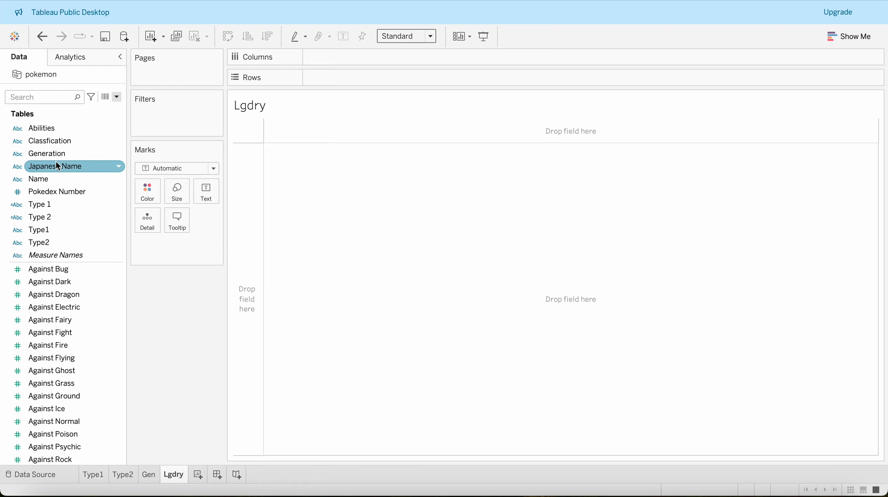
Check the data type options of Is Legendary in the data source, keep Default, and return to the Lgdry worksheet.
scroll(53, 307, down, 6)
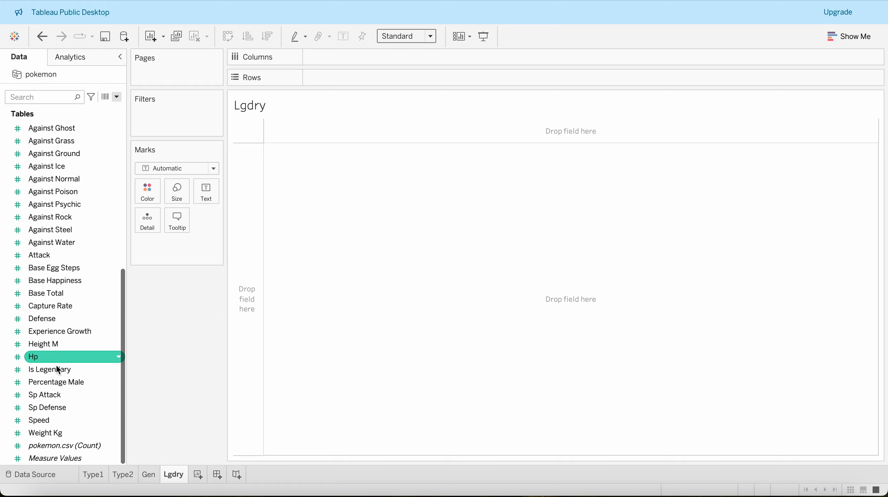
click(61, 475)
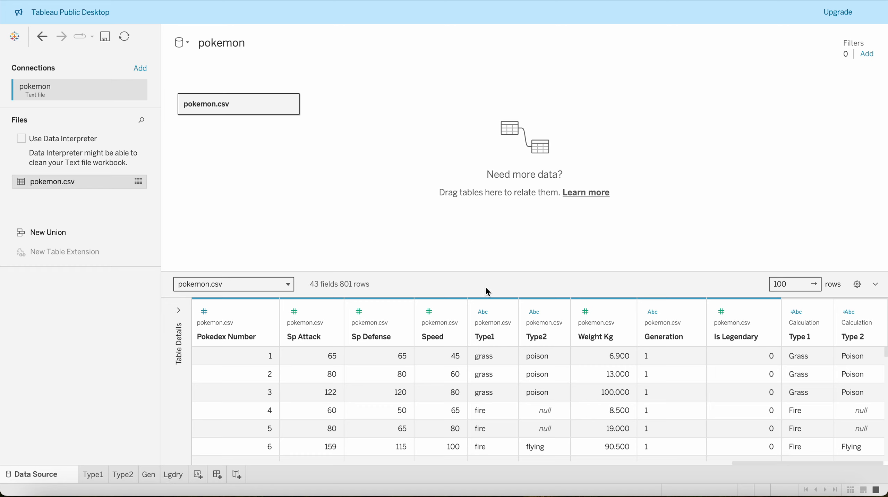
click(722, 312)
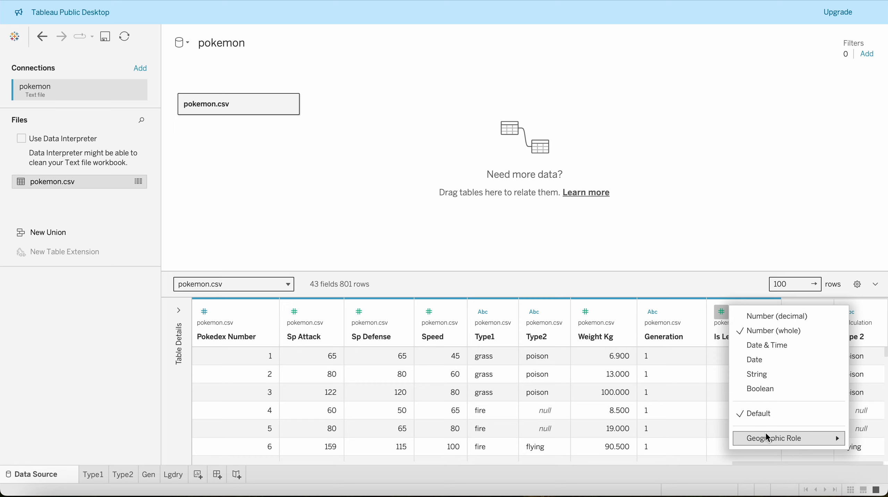
click(764, 419)
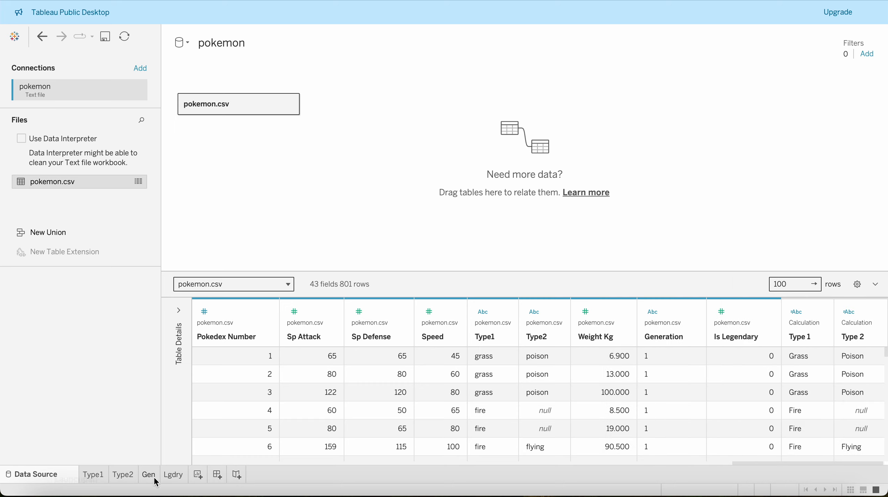
click(173, 473)
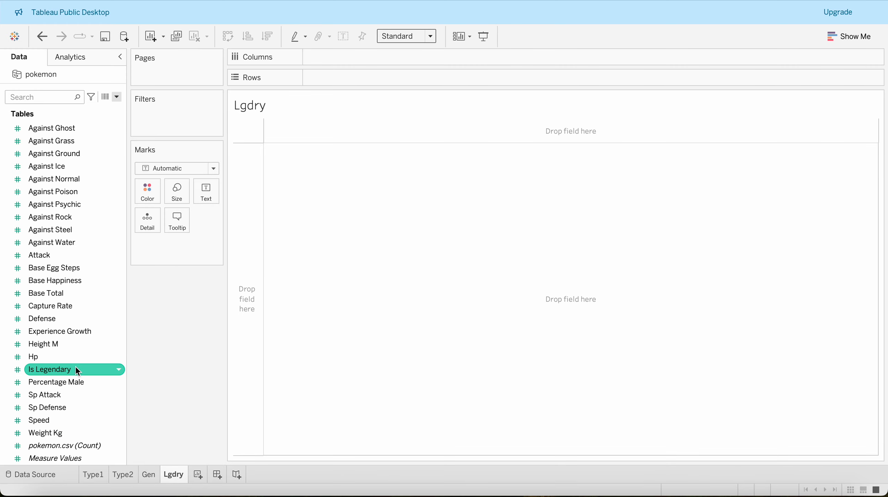
Convert Is Legendary to a dimension, then tabulate the pokemon.csv count for each of its values in rows.
click(119, 370)
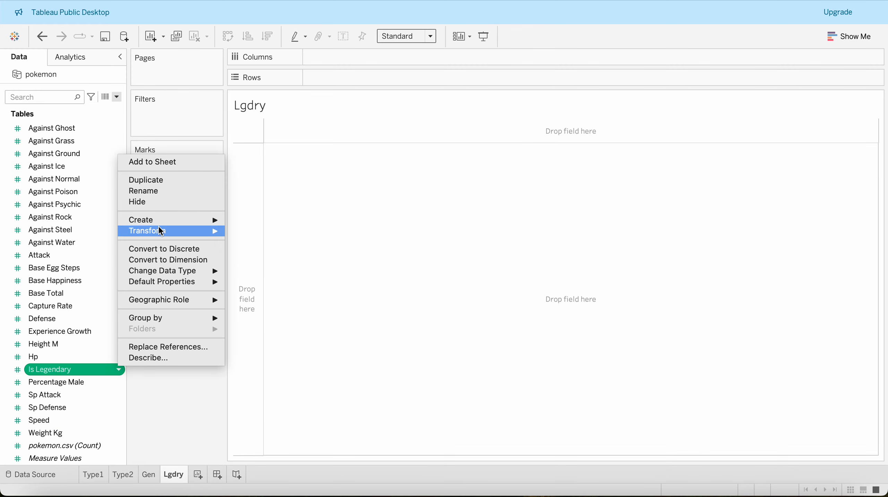
click(161, 259)
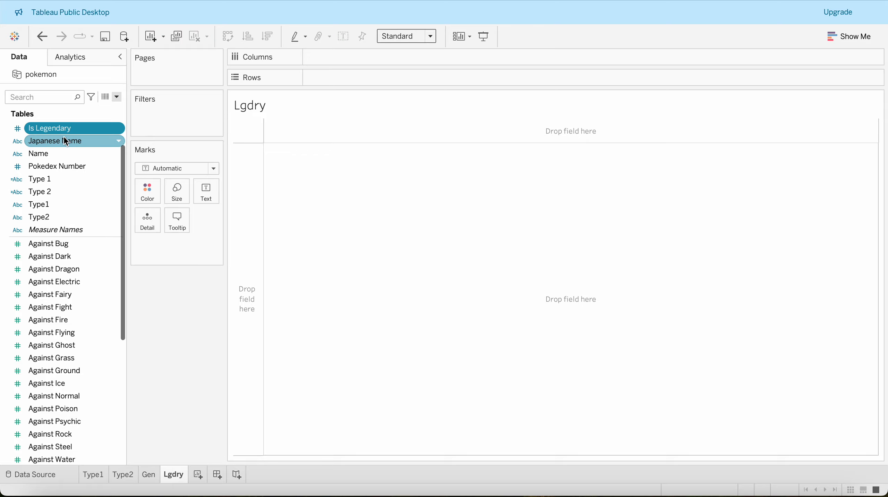
drag(59, 128, 243, 222)
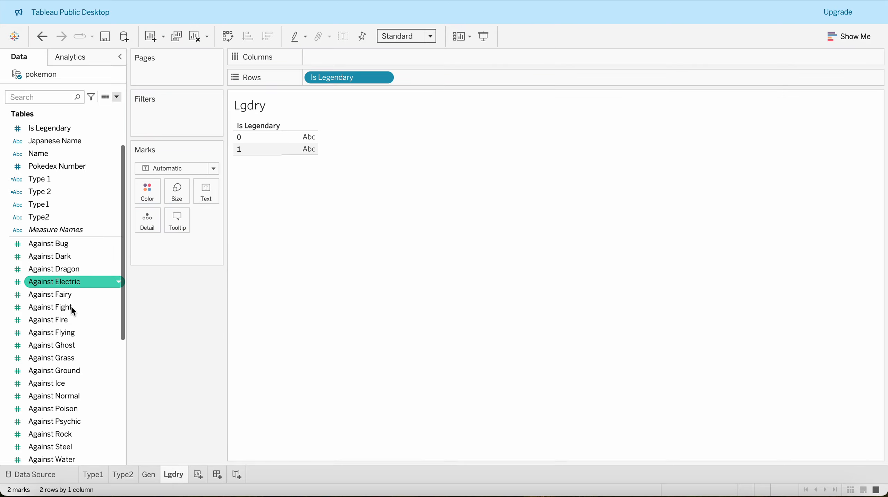
scroll(69, 313, down, 5)
double_click(58, 451)
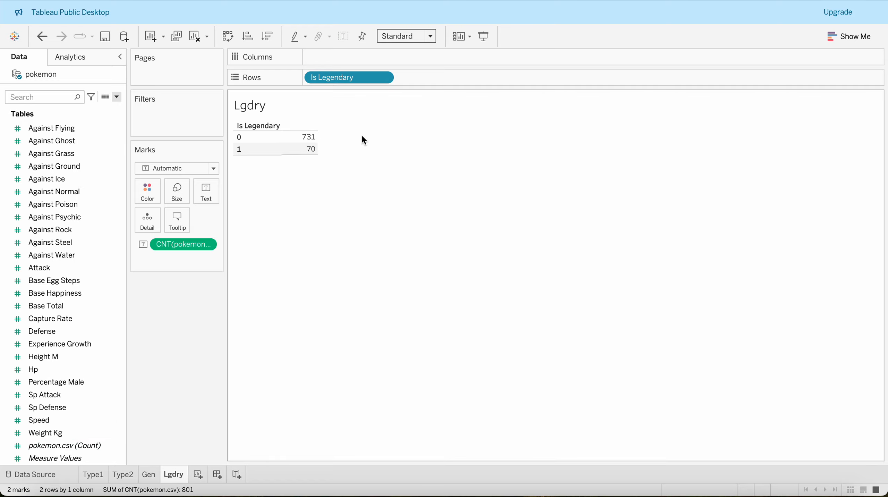
Display the Lgdry counts as a treemap.
click(840, 36)
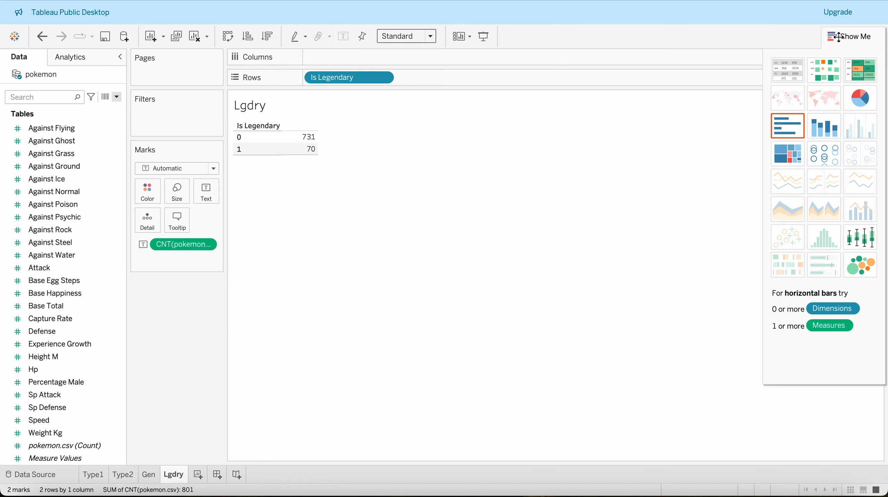
click(787, 160)
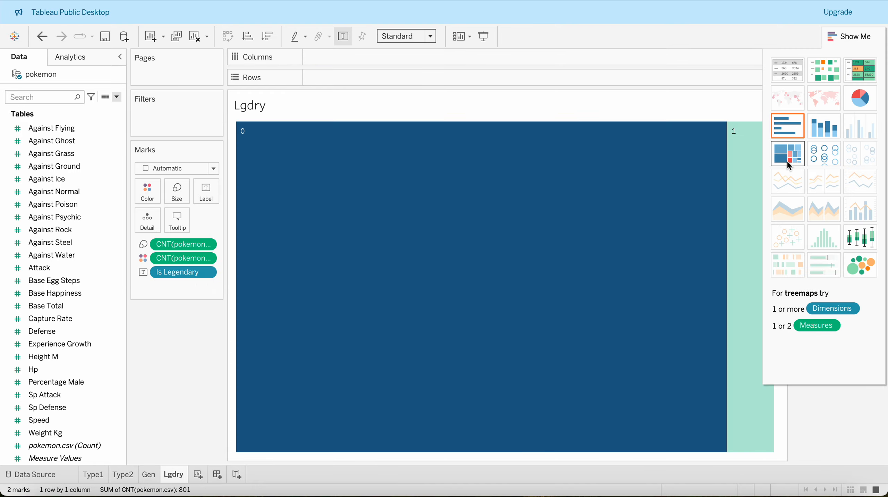
click(856, 35)
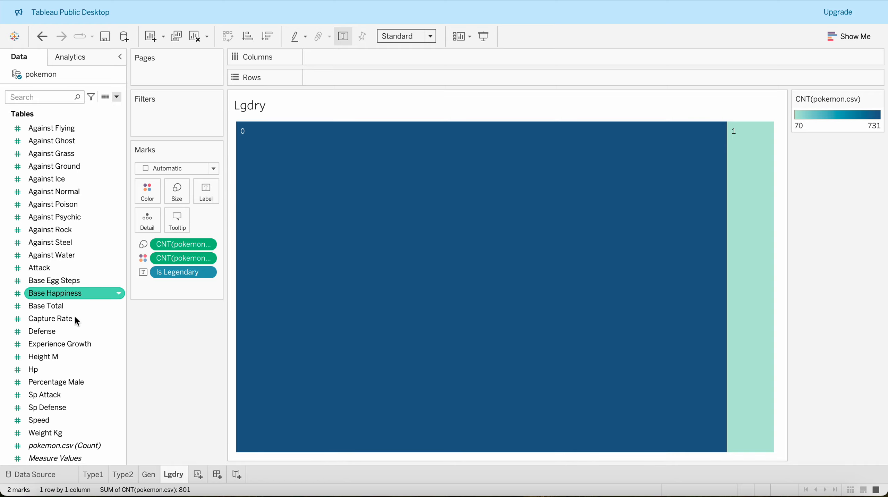
Set the aliases of Is Legendary to Common for member 0 and Legendary for member 1.
scroll(107, 348, up, 5)
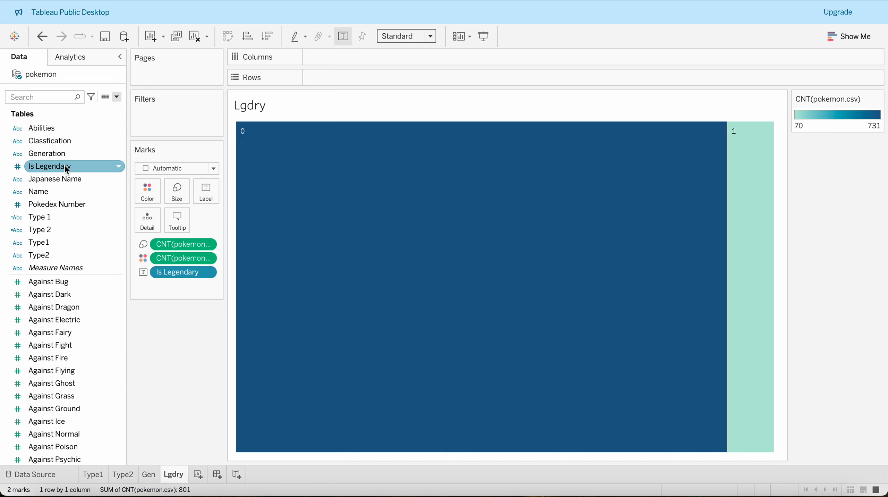
click(119, 167)
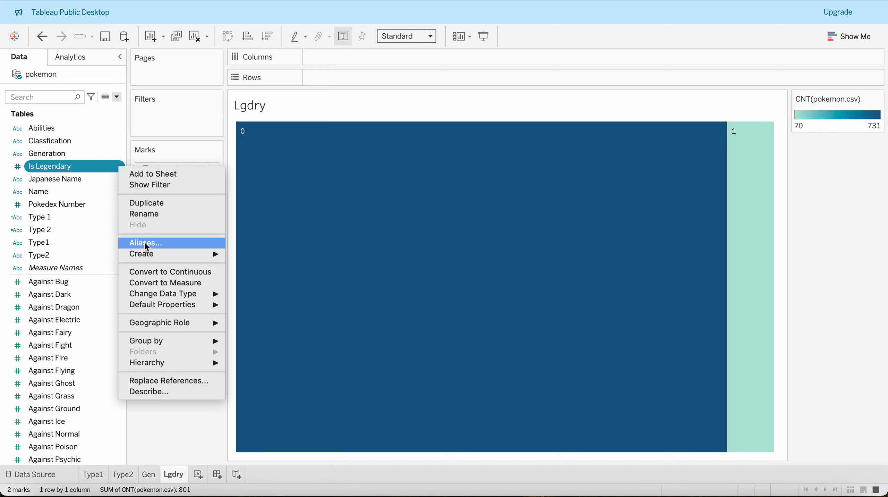
click(176, 243)
double_click(435, 189)
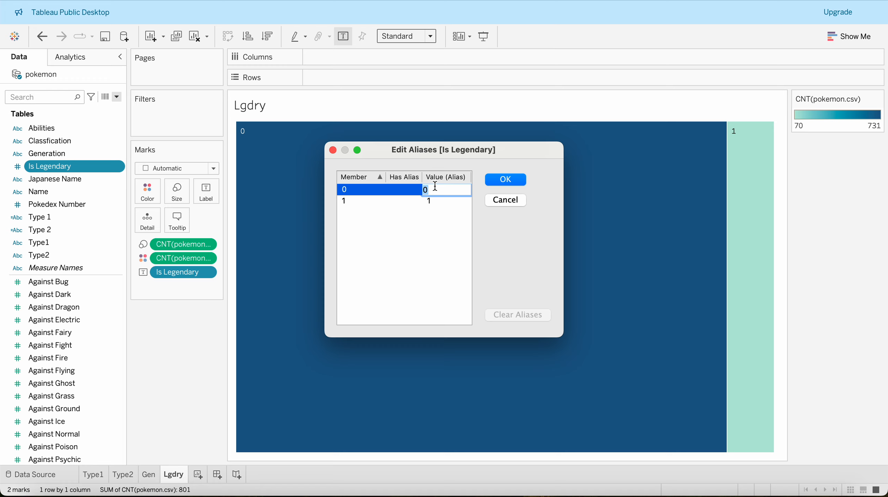
text(Common)
key(Return)
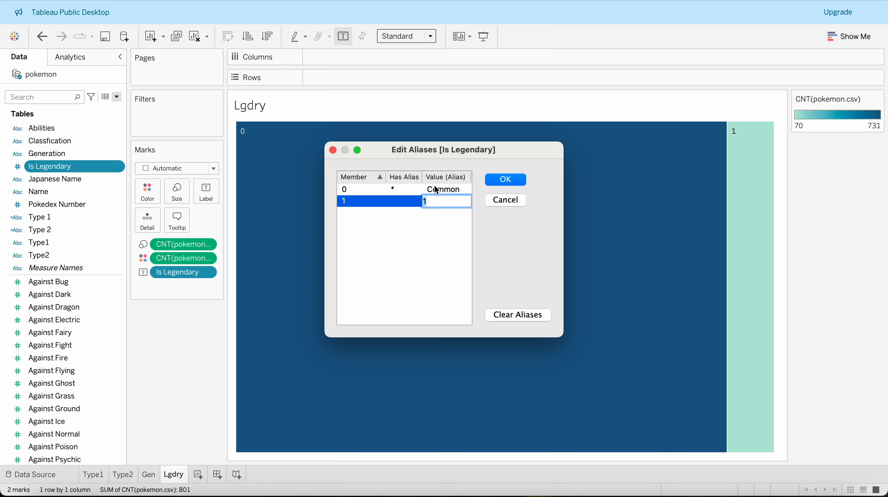
text(Legendary)
click(452, 238)
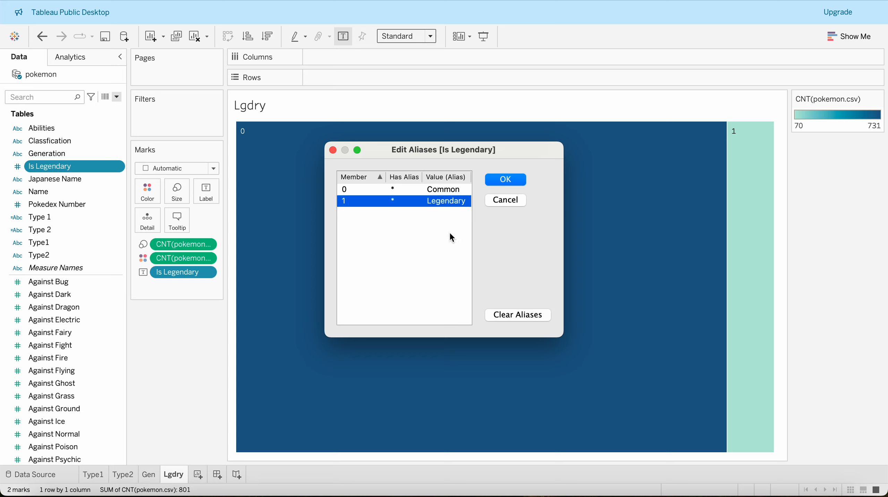
click(509, 184)
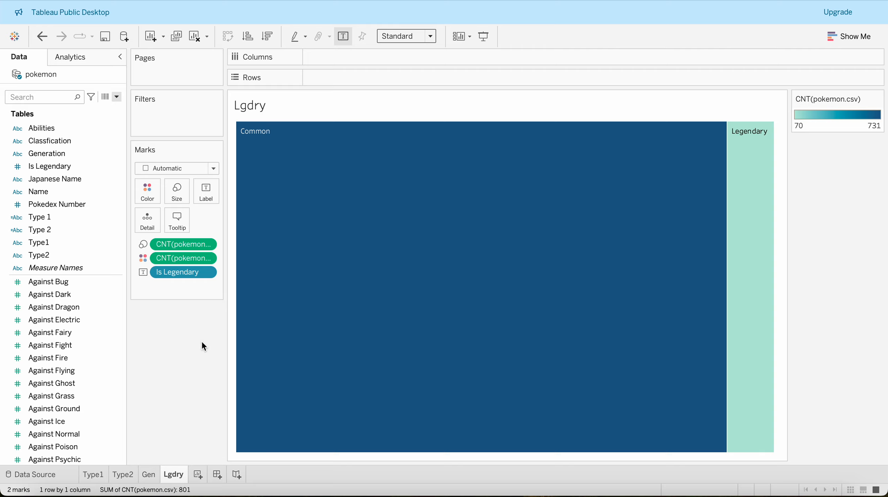
Add the pokemon.csv count to the labels of the treemap blocks.
mouse_move(254, 223)
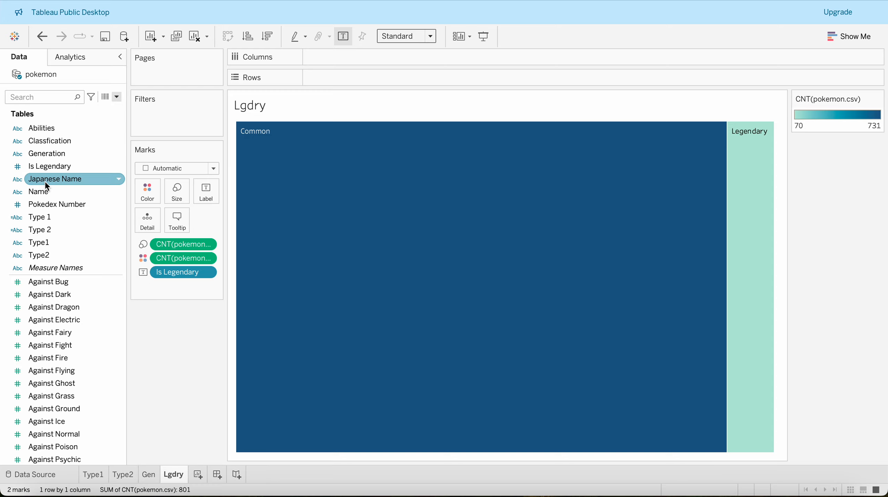
scroll(56, 372, down, 7)
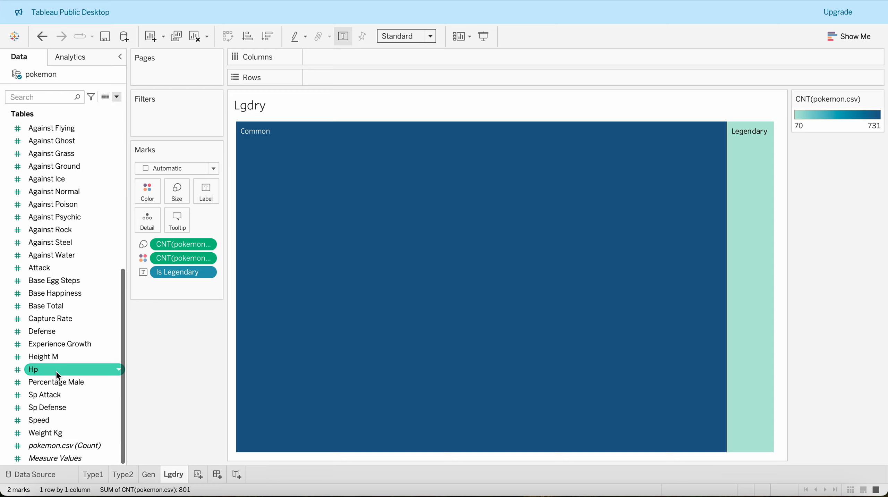
click(59, 446)
drag(59, 445, 206, 192)
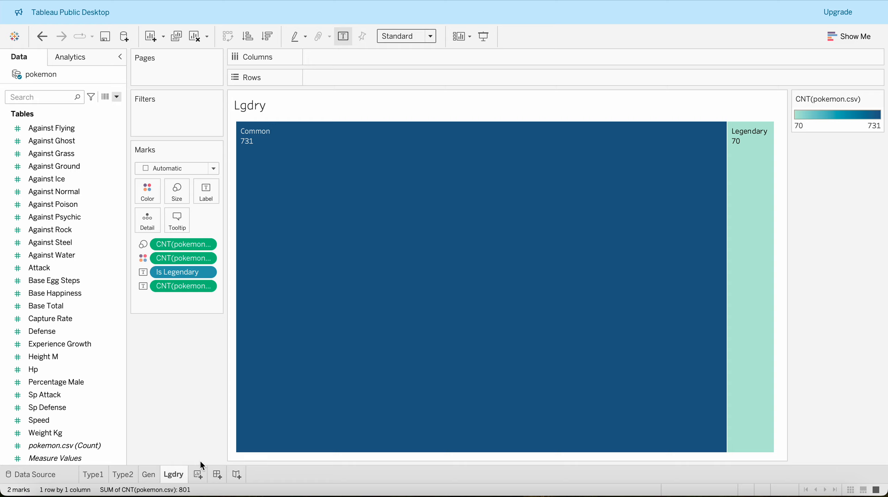
Add a new worksheet and list the Pokémon by the Name field in rows.
click(198, 474)
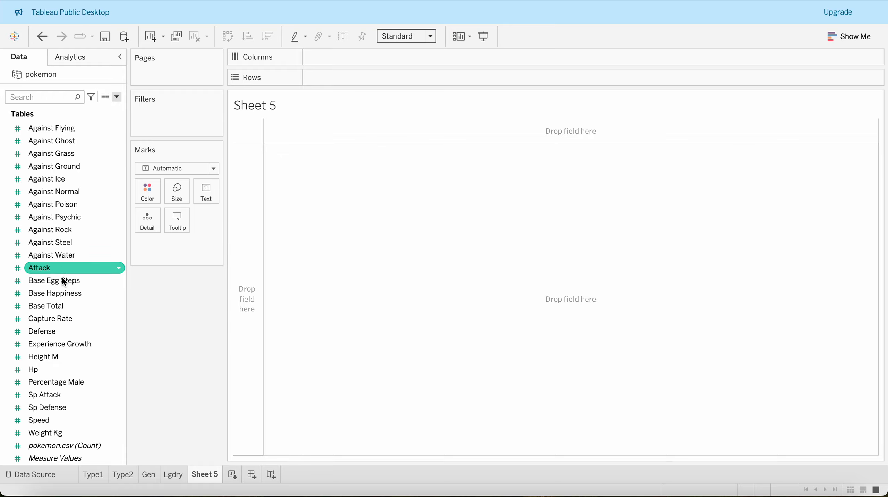
scroll(61, 300, up, 5)
scroll(61, 300, up, 3)
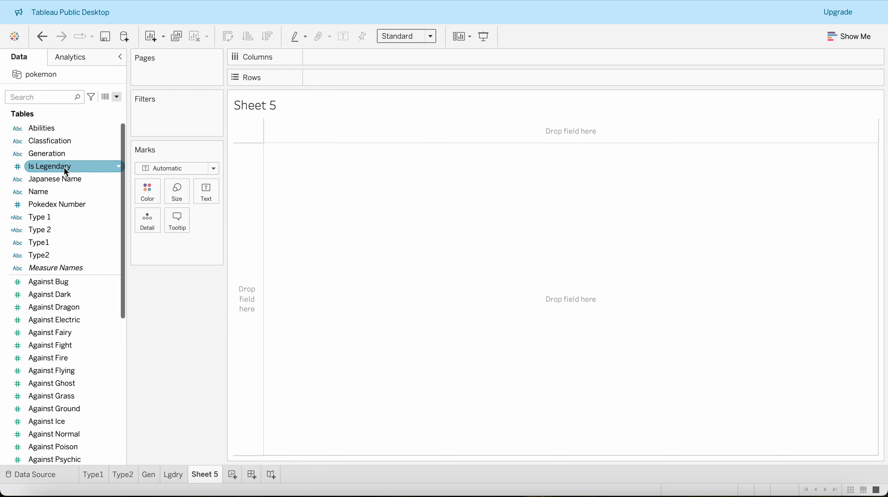
drag(51, 192, 235, 193)
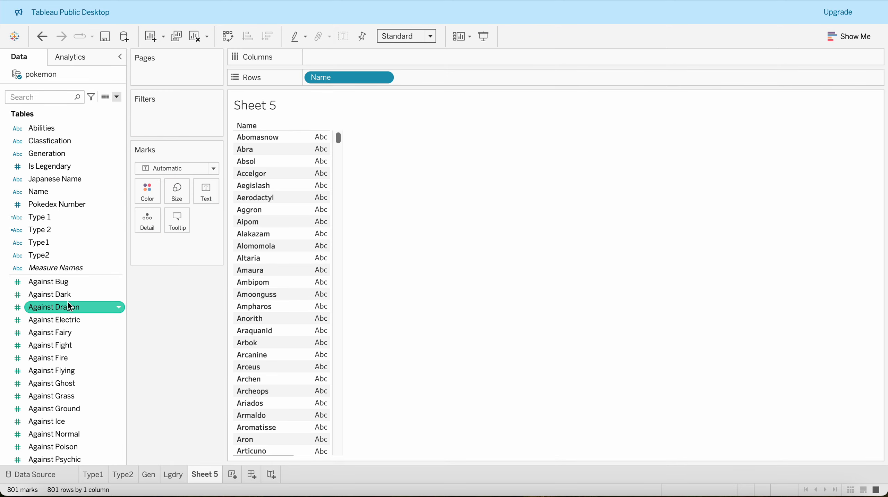
Add the Attack and Defense measures to the table of Pokémon names.
scroll(68, 301, down, 6)
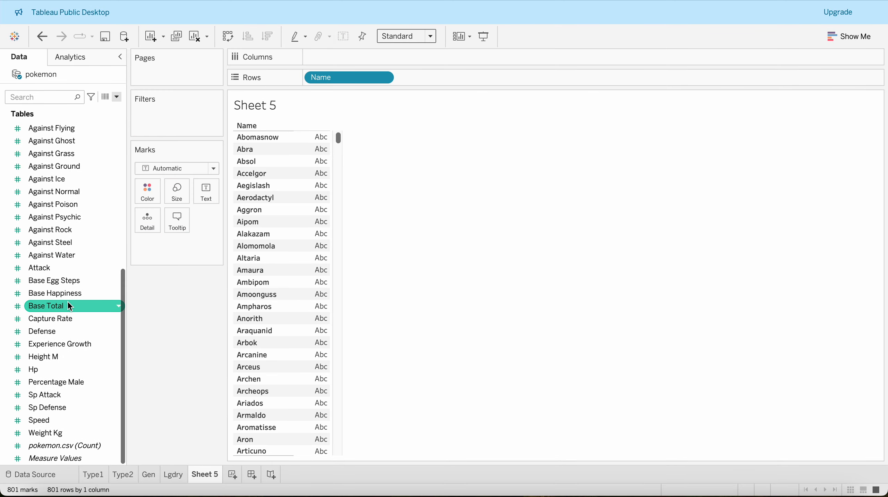
double_click(56, 269)
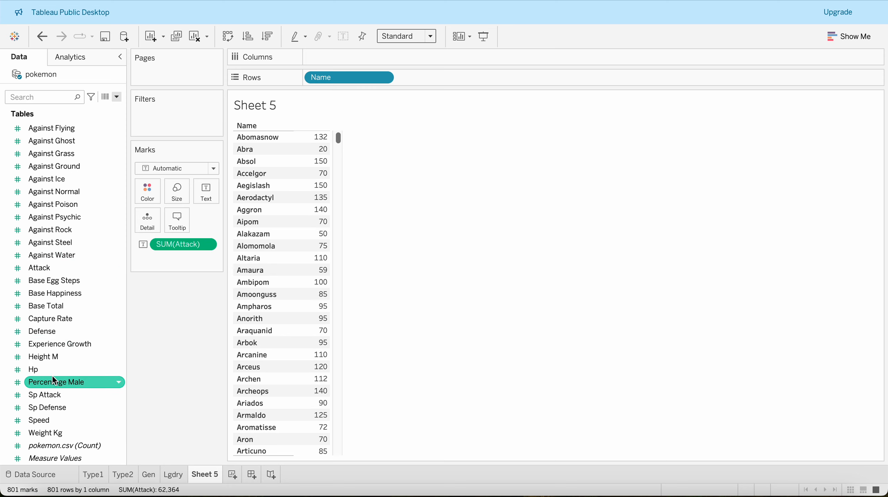
double_click(52, 333)
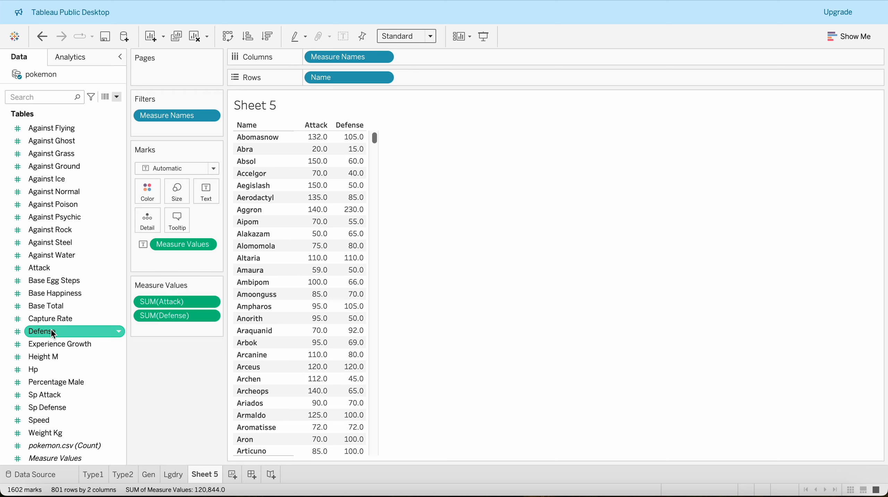
click(49, 421)
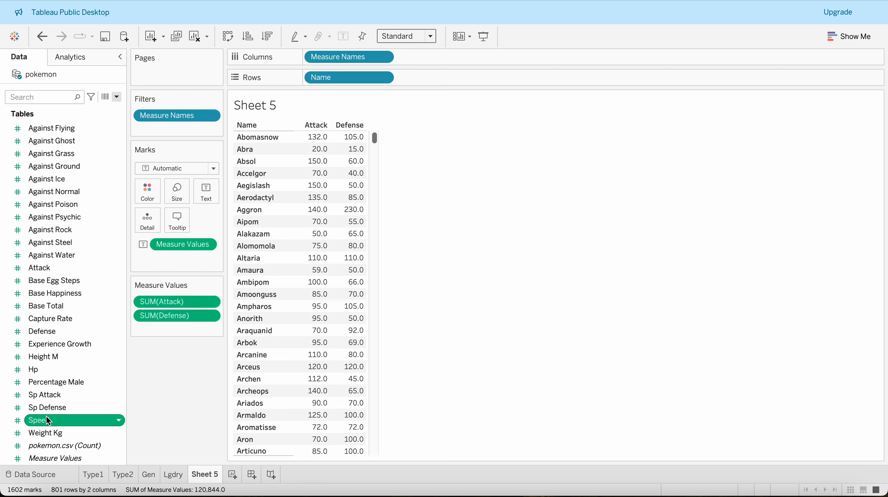
click(47, 416)
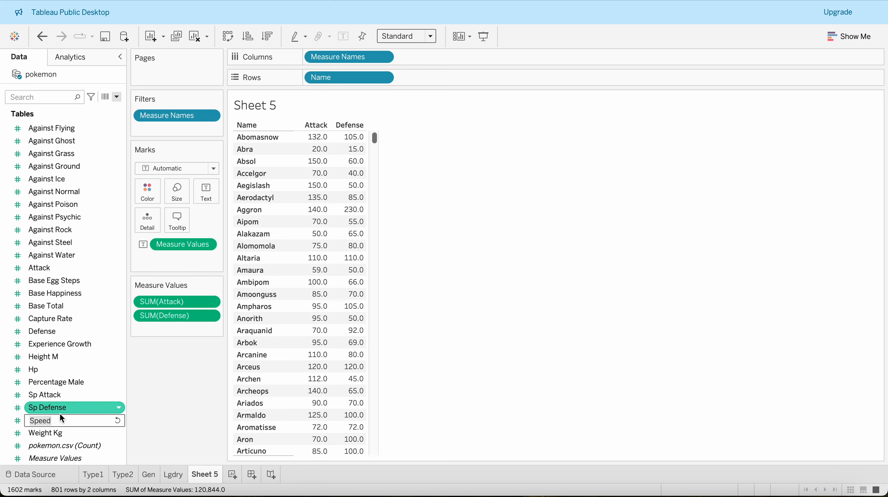
key(Escape)
Add the Speed, Sp Attack, Sp Defense and Hp measures to the table of Pokémon names.
double_click(57, 420)
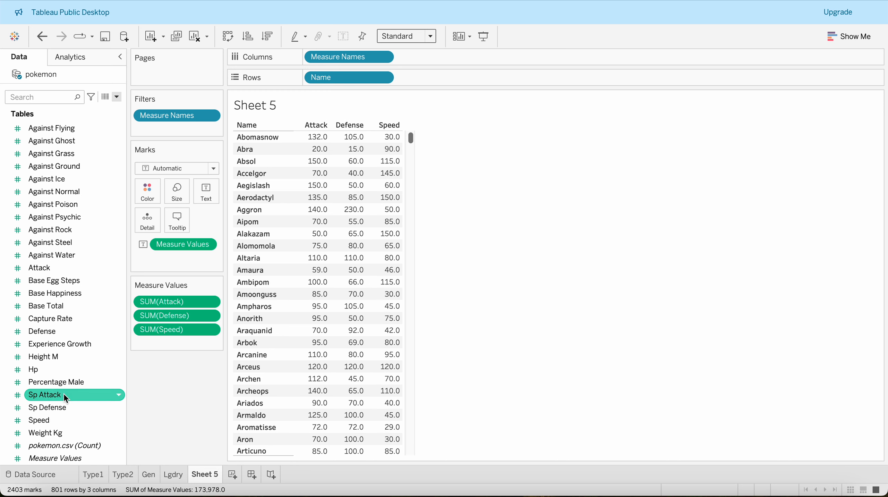
double_click(64, 394)
double_click(63, 409)
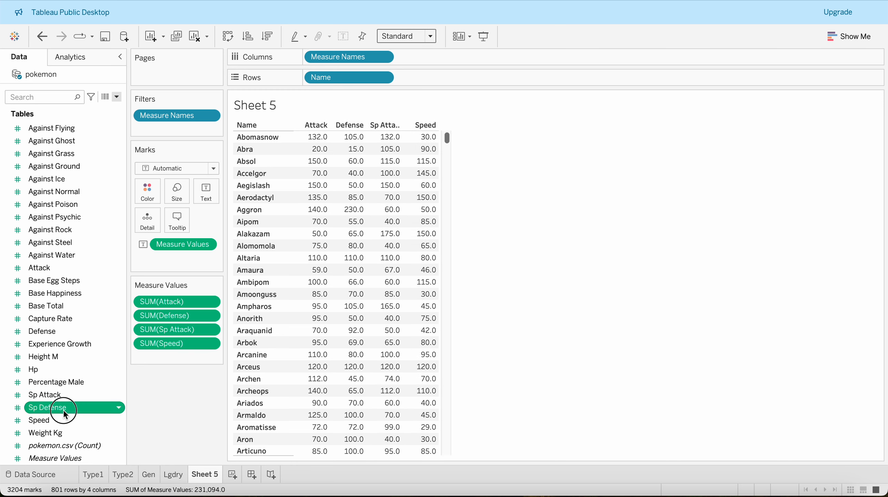
click(57, 368)
double_click(57, 368)
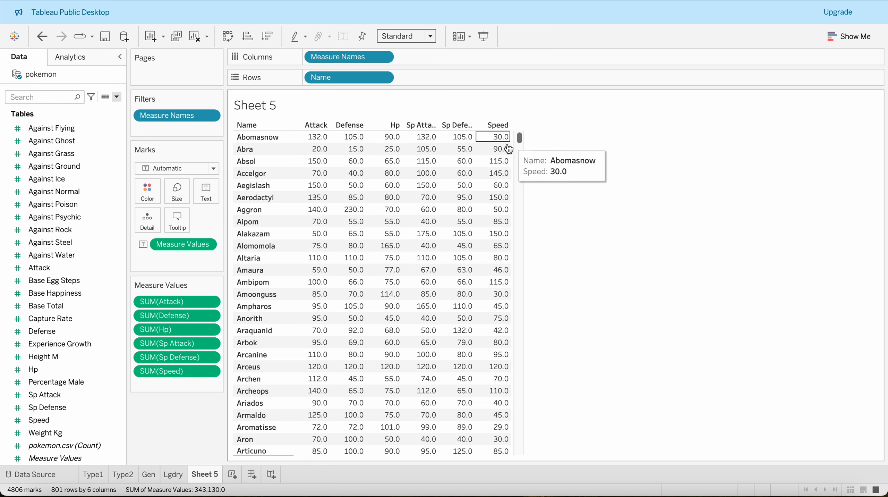
Display the six stats of each Pokémon as side-by-side bars.
click(845, 35)
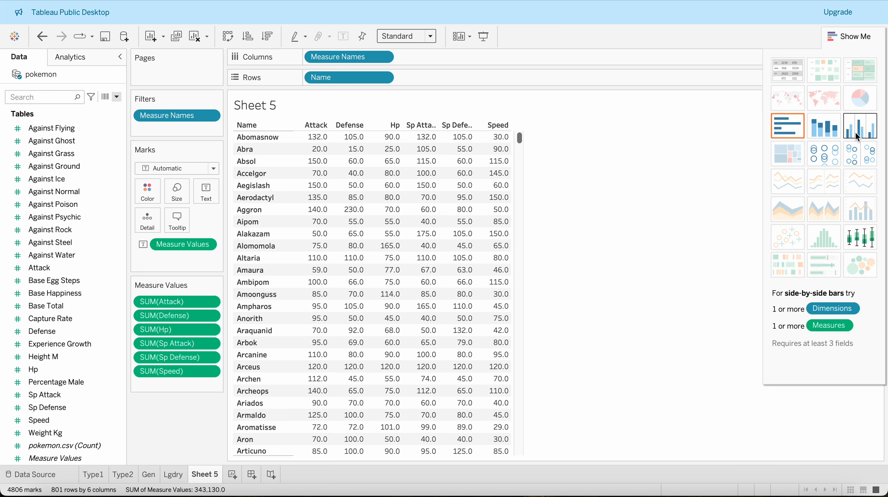
click(855, 132)
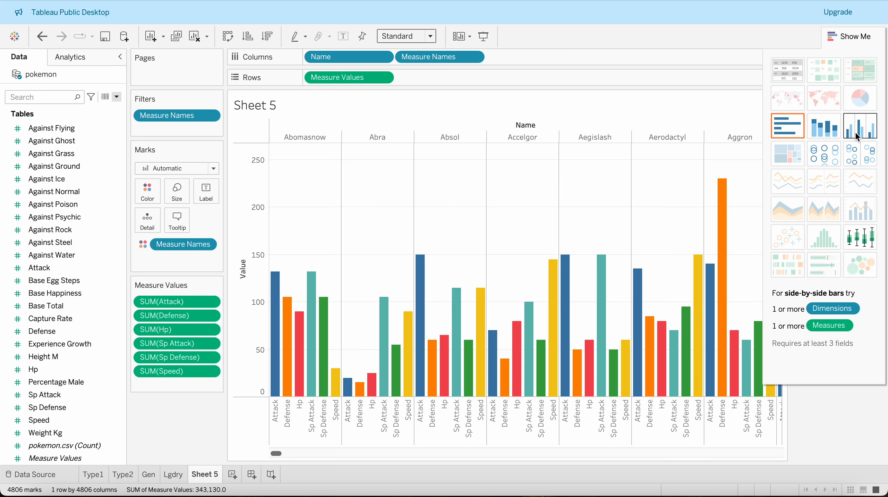
click(860, 38)
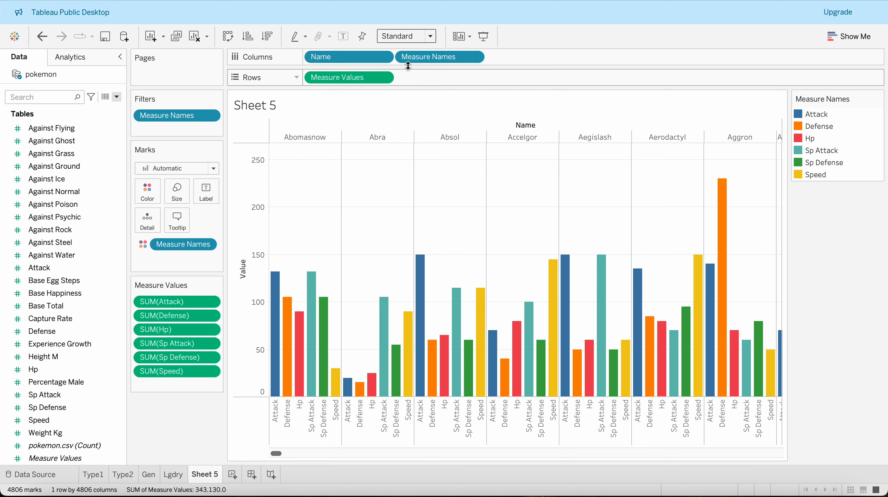
Rearrange the bar chart with Name followed by Measure Names in rows and Measure Values in columns.
drag(337, 57, 309, 80)
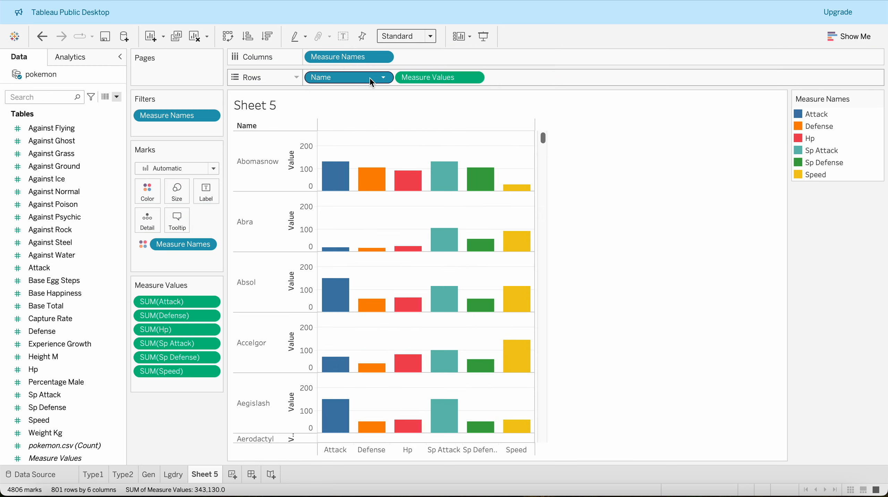
drag(433, 78, 439, 60)
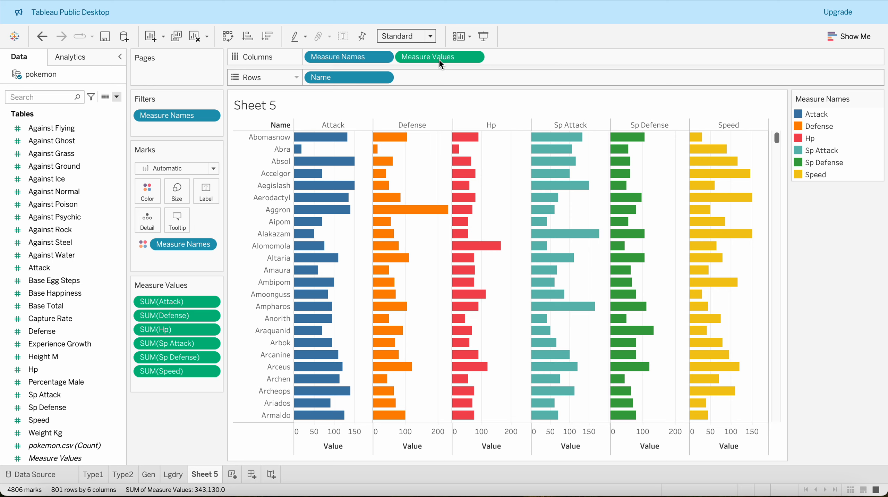
drag(358, 59, 437, 77)
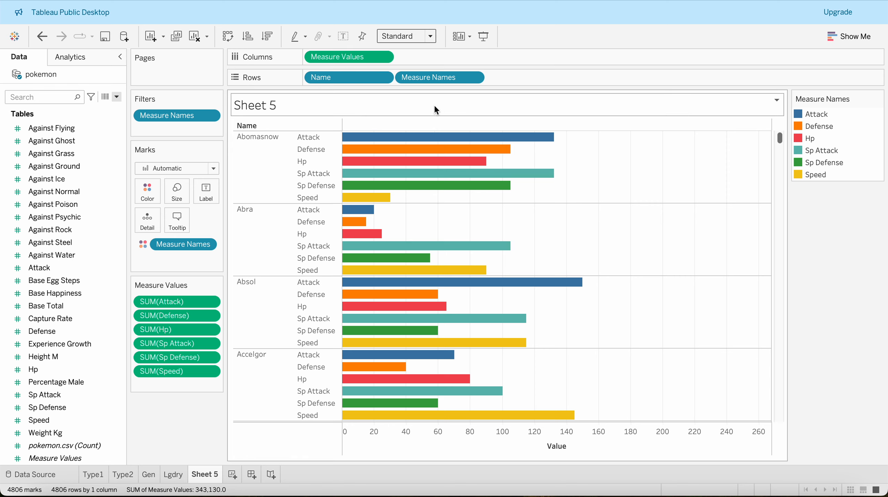
Rename the Sheet 5 worksheet as Top6.
mouse_move(379, 306)
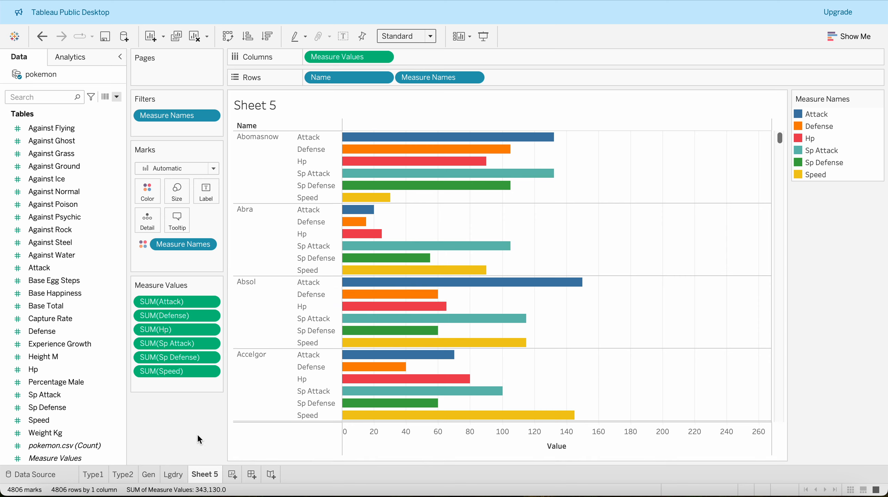
double_click(206, 475)
text(Top6)
key(Return)
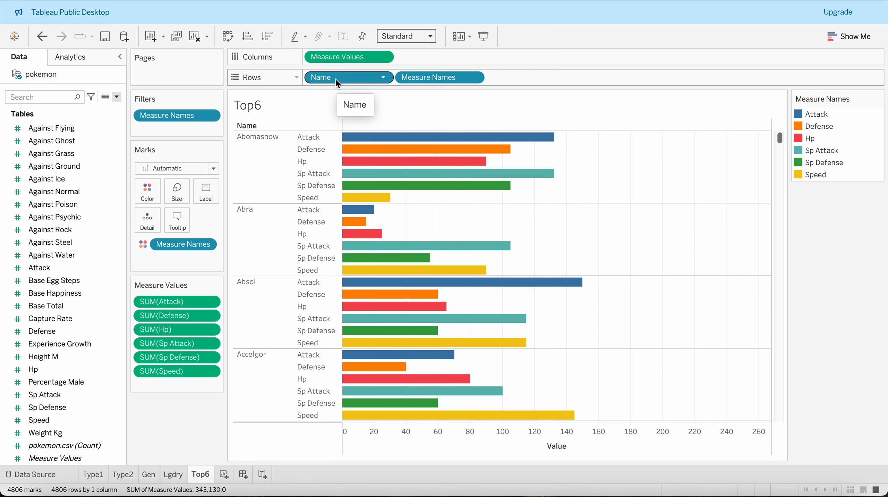
Filter the chart by Name to the top 6 Pokémon by sum of Base Total.
drag(337, 84, 183, 132)
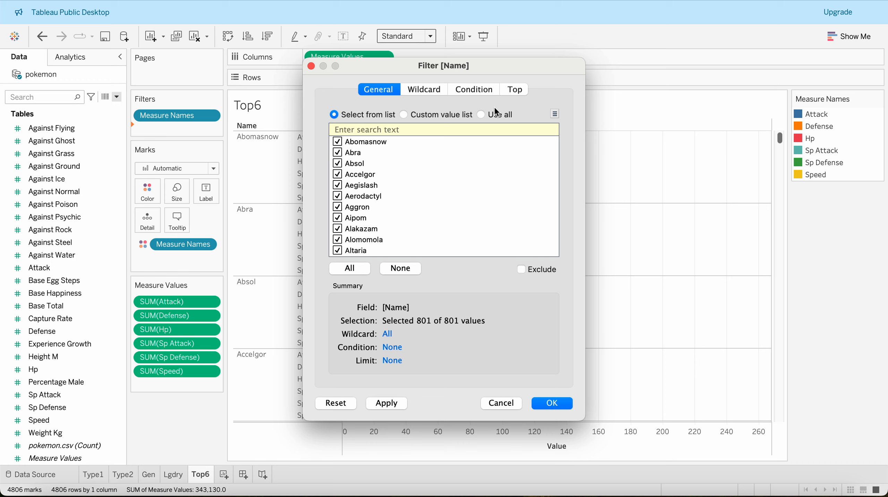
click(510, 91)
click(360, 127)
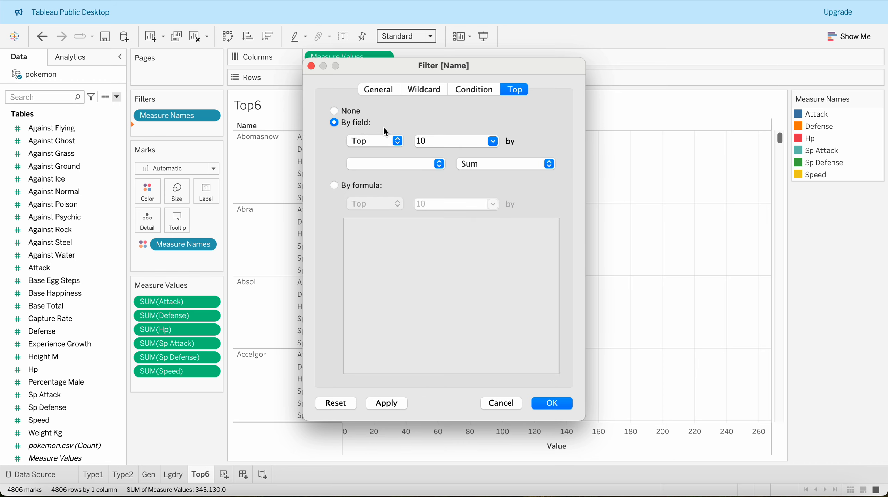
click(445, 140)
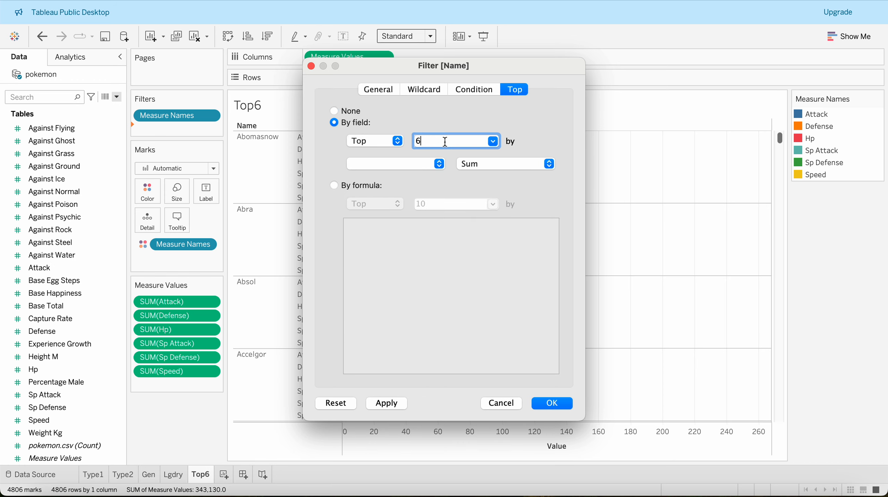
click(404, 164)
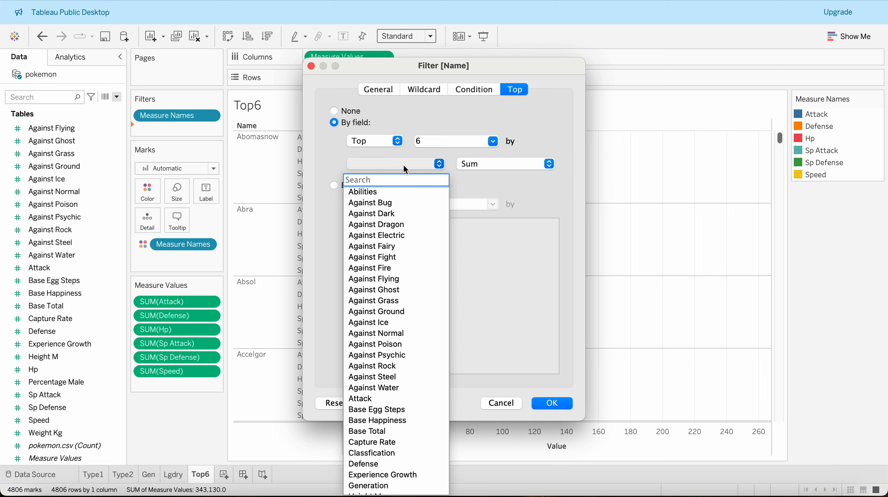
click(429, 162)
click(439, 163)
scroll(420, 336, down, 3)
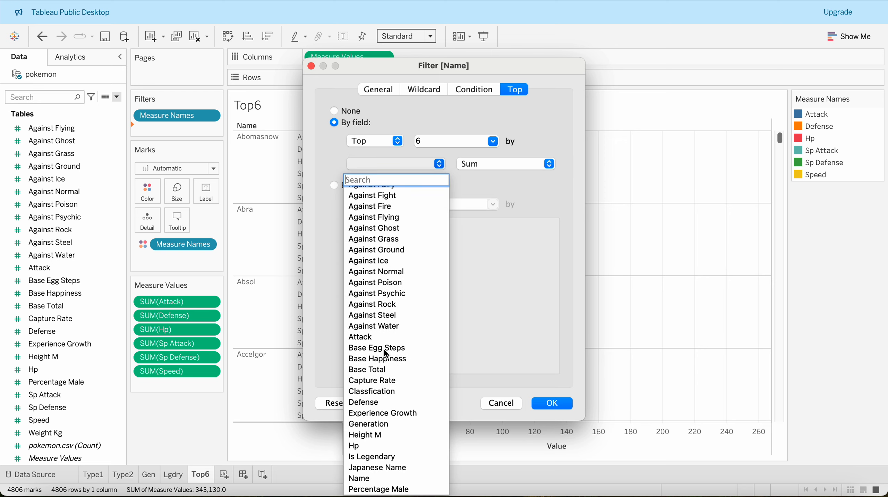
click(374, 369)
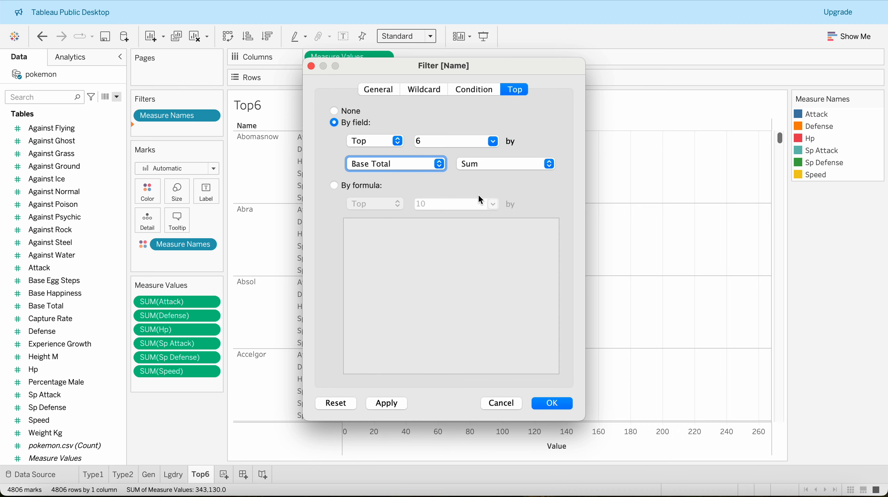
click(560, 400)
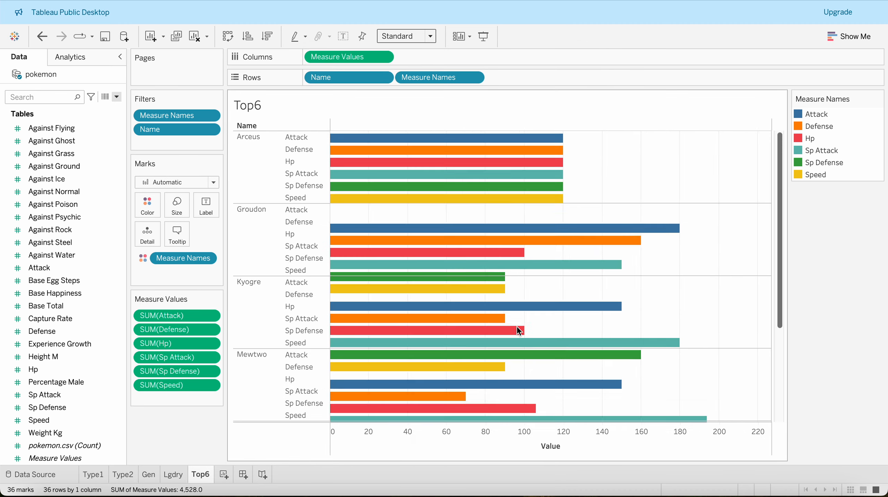
scroll(461, 282, down, 3)
scroll(460, 226, up, 5)
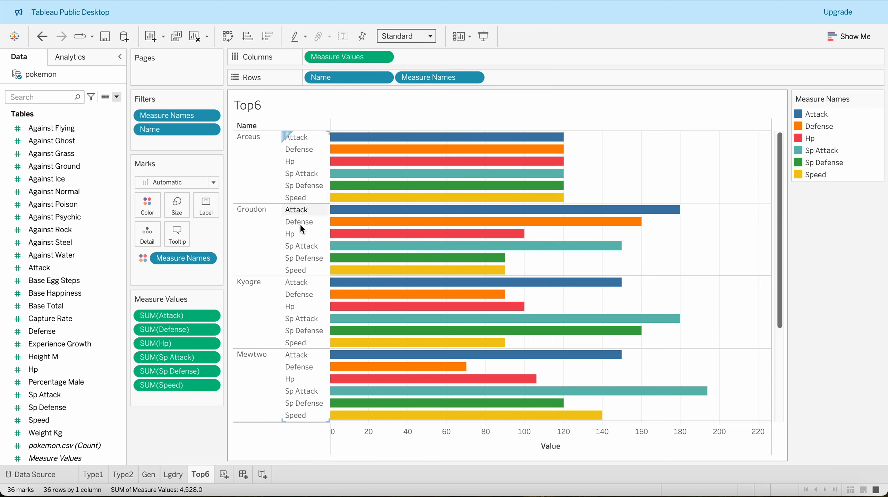
scroll(279, 363, down, 3)
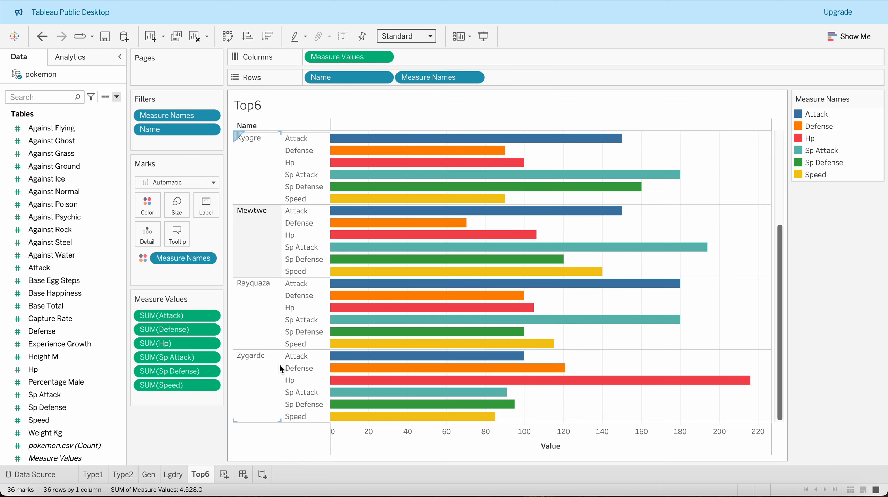
scroll(285, 333, up, 3)
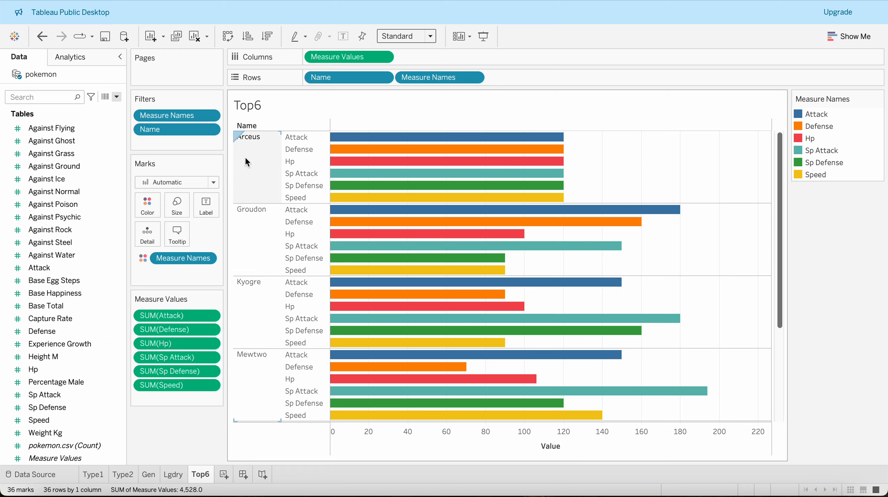
Create a new worksheet and list the Pokémon by Name in its rows.
click(224, 473)
scroll(68, 339, up, 6)
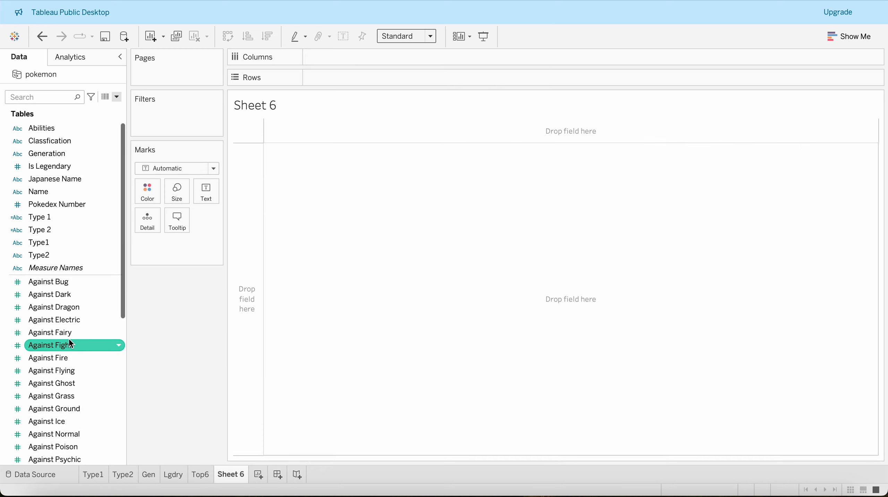
mouse_move(49, 192)
mouse_down()
mouse_move(248, 206)
mouse_move(42, 197)
mouse_up()
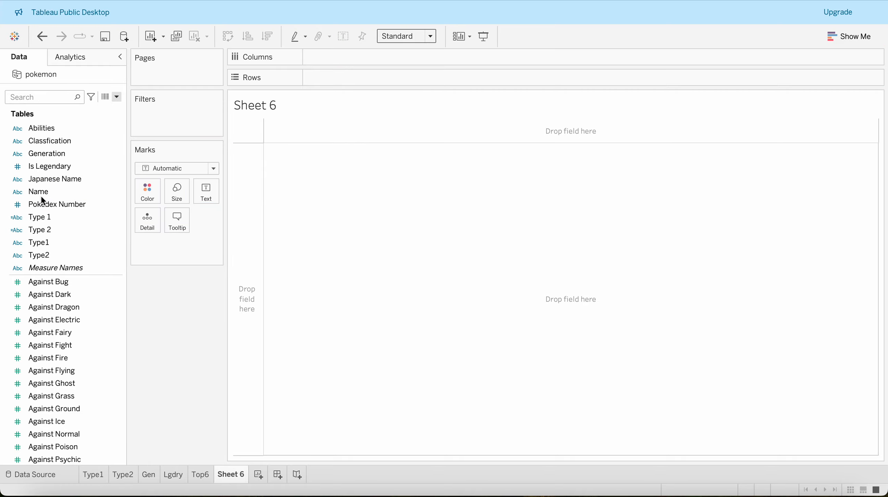
double_click(41, 196)
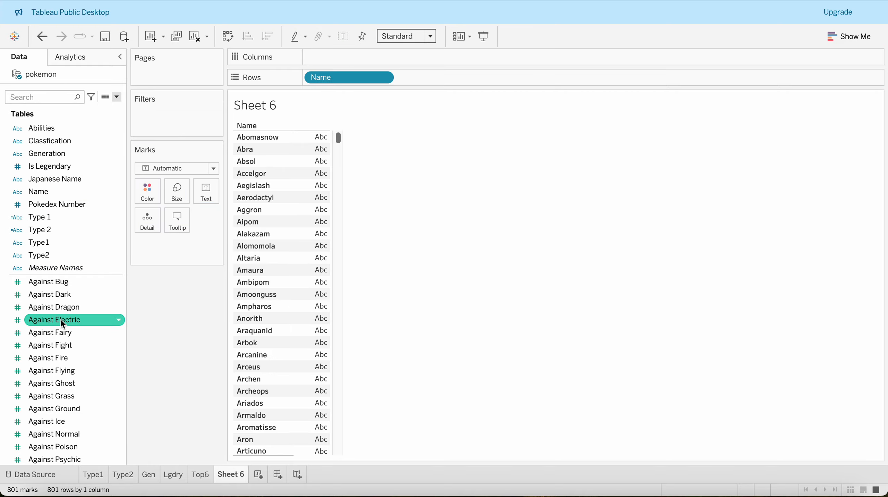
Add the Abilities, Classfication, Generation and Is Legendary fields as row columns after Name.
scroll(61, 319, down, 2)
scroll(61, 320, up, 5)
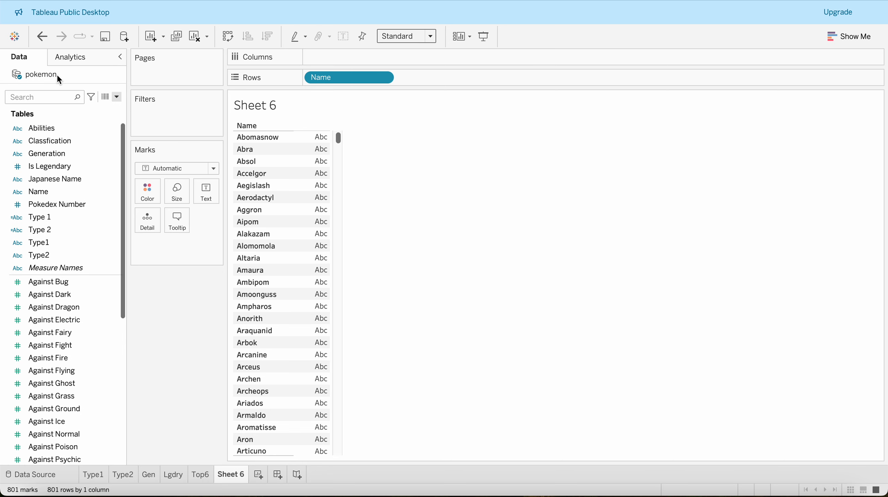
double_click(48, 130)
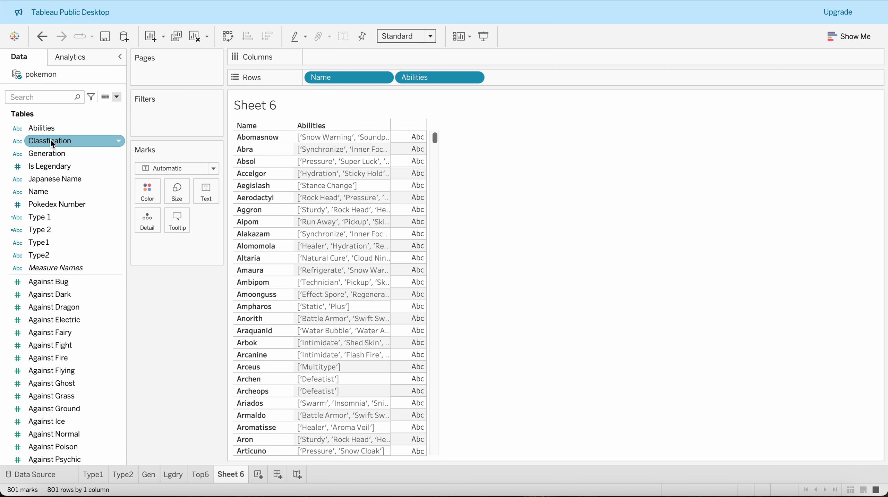
click(51, 141)
double_click(51, 141)
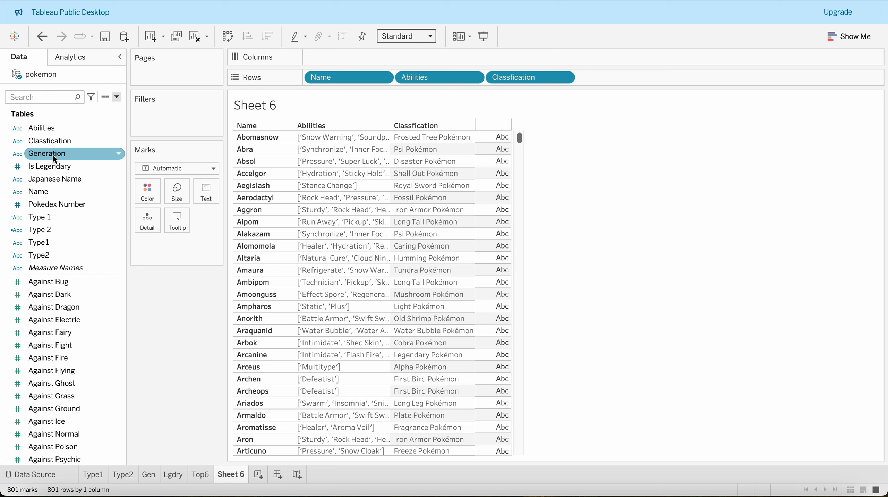
double_click(55, 154)
double_click(57, 168)
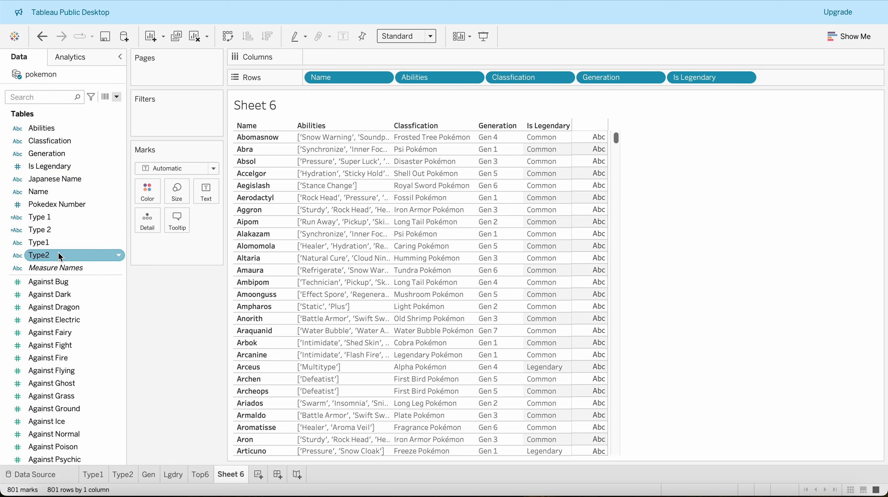
Add the calculated Type 1 and Type 2 fields to the rows of the Pokémon table.
scroll(58, 252, down, 5)
scroll(52, 223, up, 5)
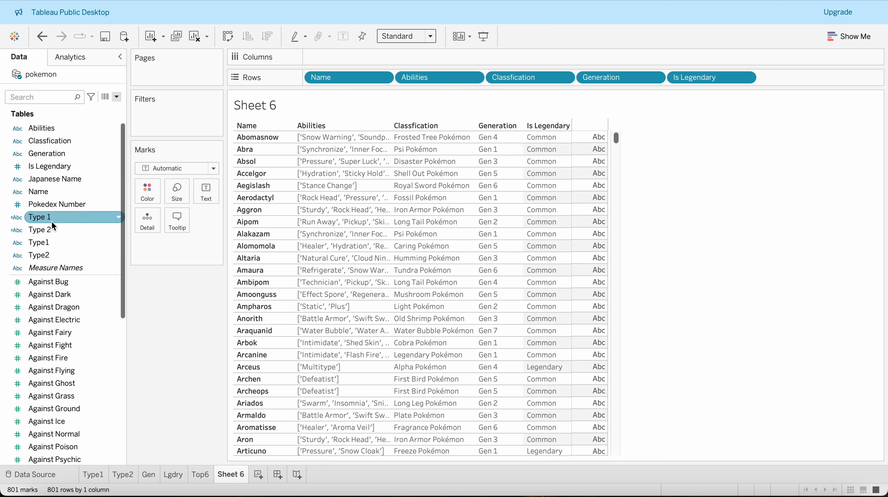
double_click(51, 216)
click(52, 231)
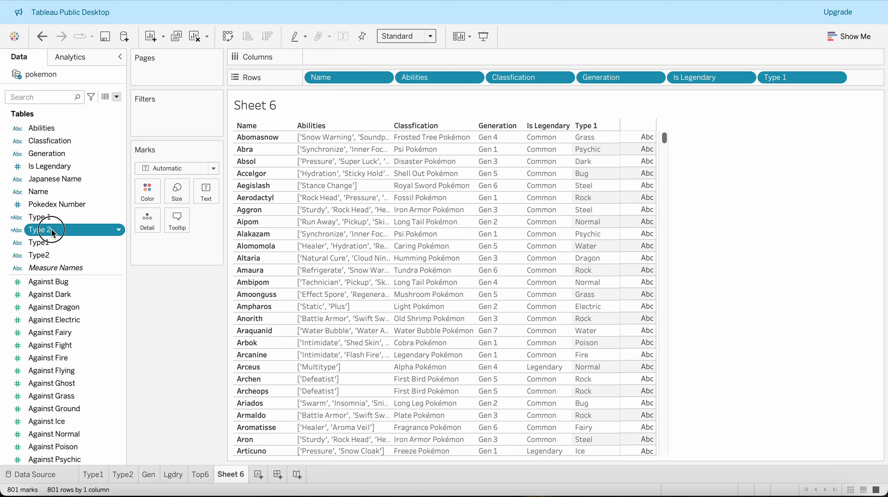
double_click(52, 230)
scroll(68, 292, down, 5)
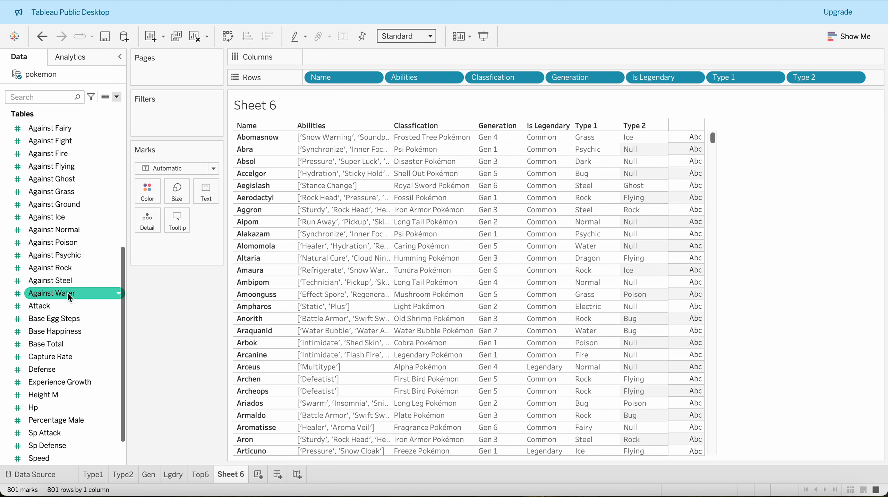
scroll(68, 293, down, 3)
mouse_move(704, 174)
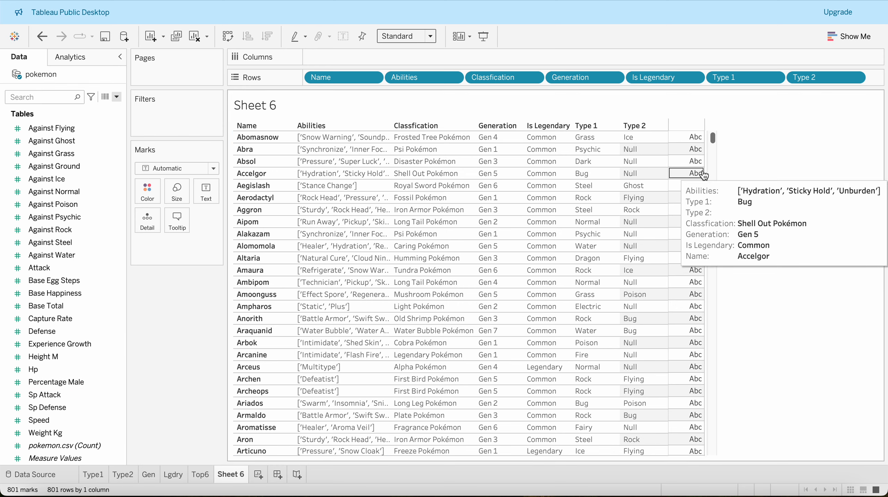
click(859, 36)
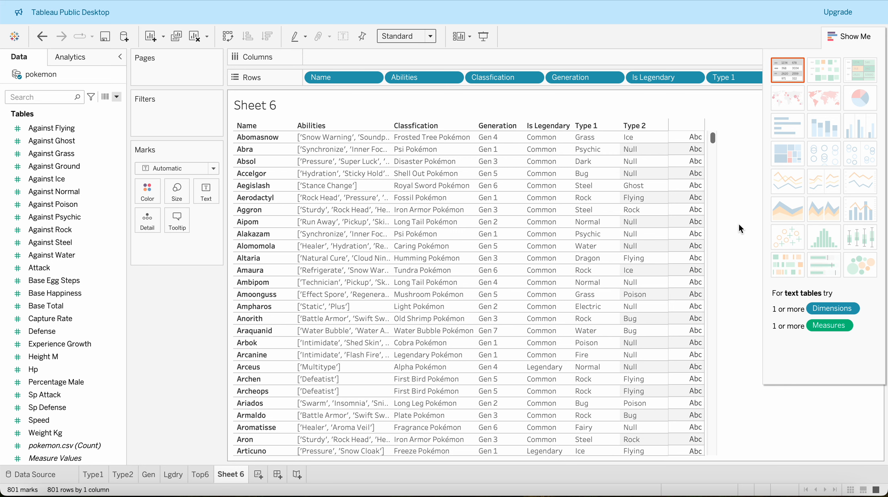
click(851, 36)
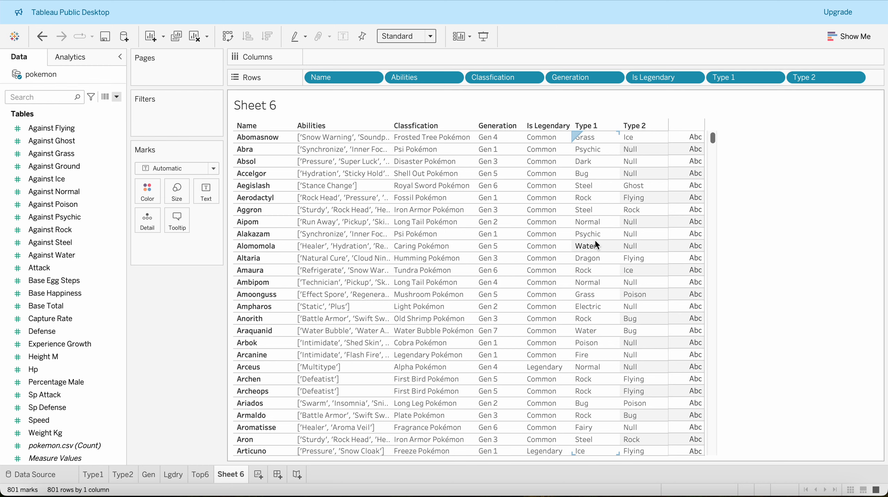